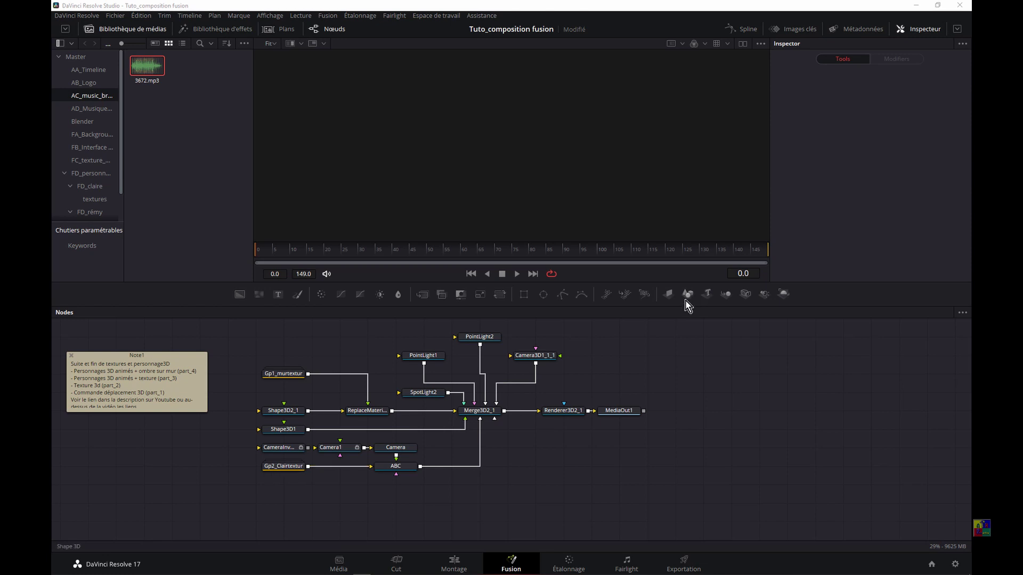
# Step: Add a Shape3D2 plane feeding ReplaceMaterial3D2, followed by a new Merge3D1 node
pyautogui.moveTo(667, 446); pyautogui.dragTo(659, 453)
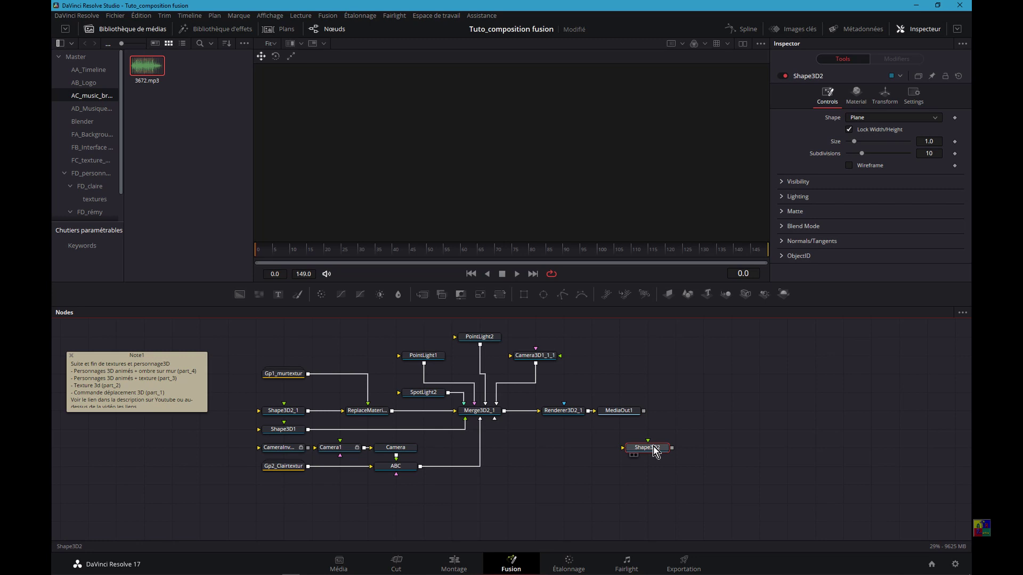
pyautogui.hotkey('shift', 'space')
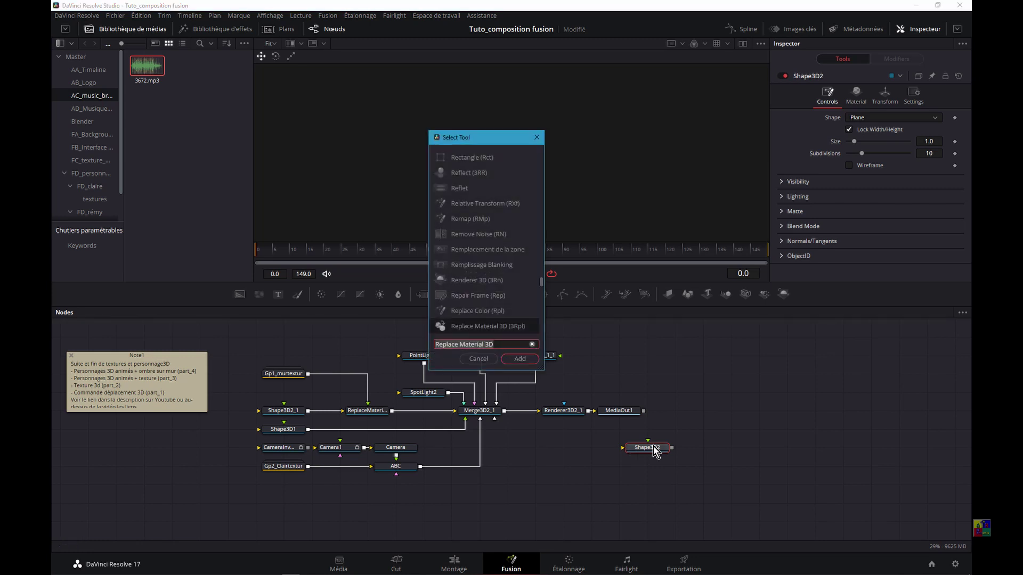
pyautogui.click(514, 363)
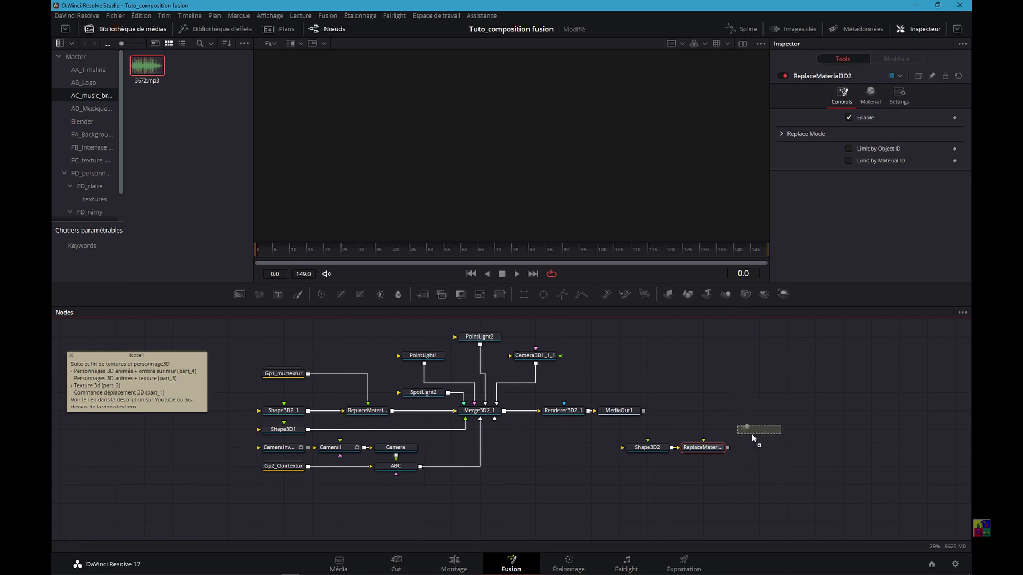
pyautogui.moveTo(767, 455); pyautogui.dragTo(766, 454)
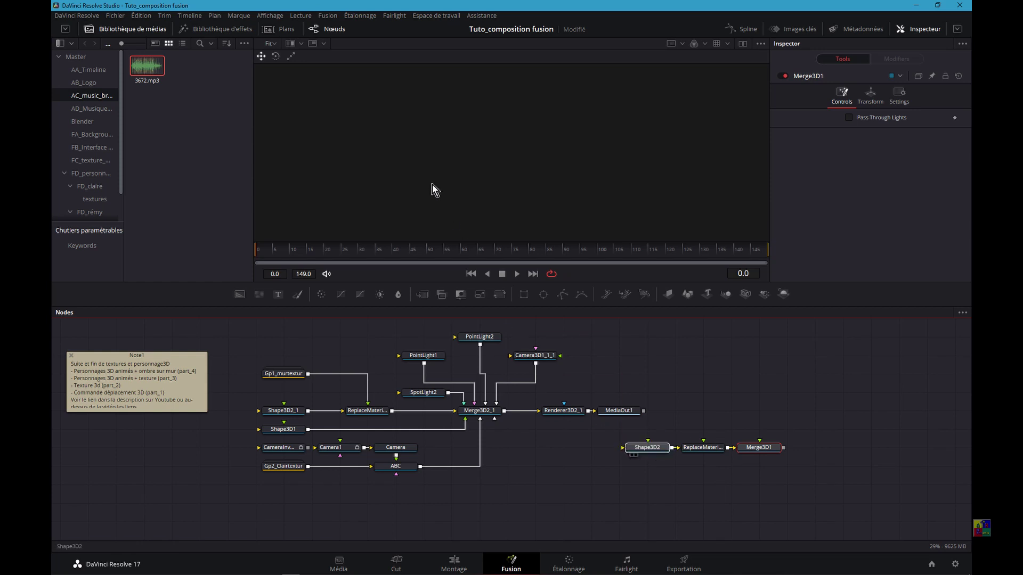
# Step: Preview the new plane and duplicate the Gp1_murtextur brick texture group
pyautogui.moveTo(653, 452); pyautogui.dragTo(435, 190)
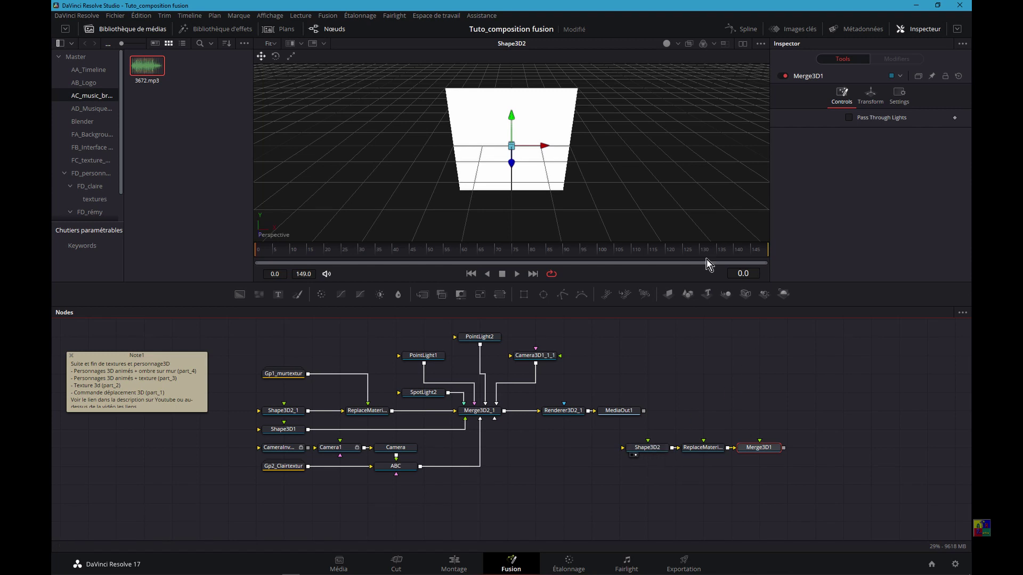
pyautogui.click(278, 375)
pyautogui.moveTo(287, 380)
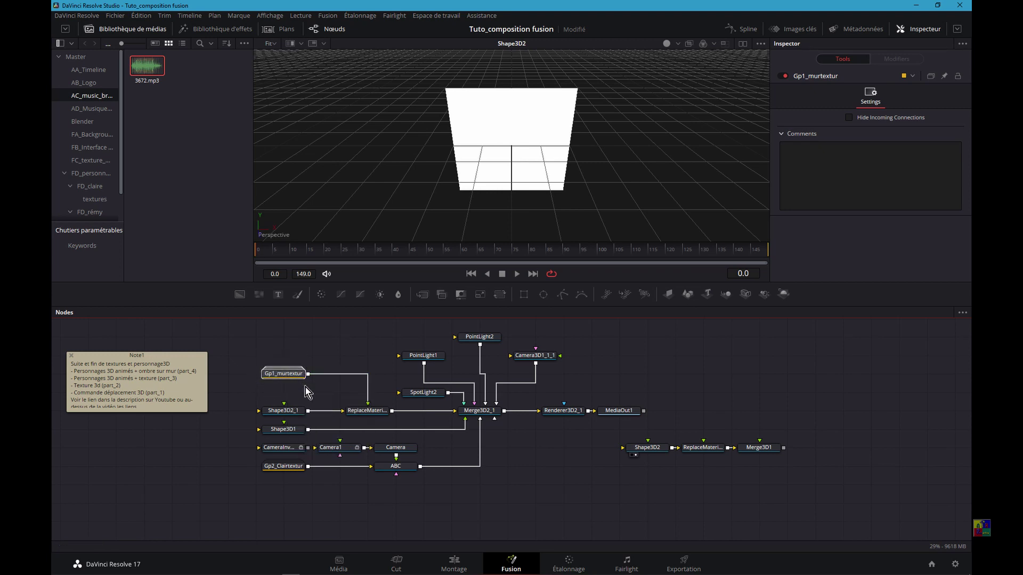
pyautogui.hotkey('ctrl', 'v')
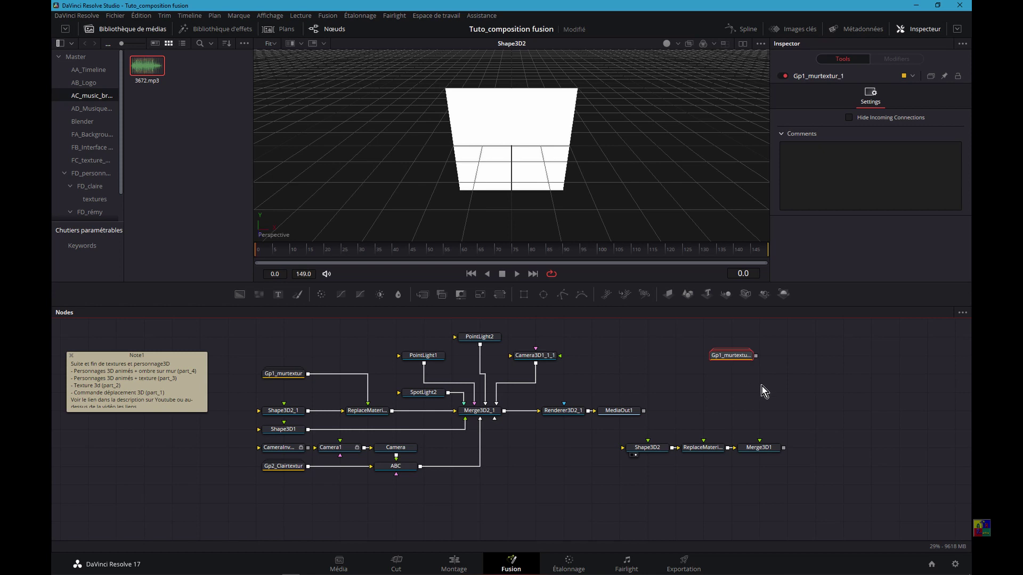
# Step: Expand the copied Gp1_murtextur_1 group and show its M1_color_1_1 brick colour map in the viewer
pyautogui.doubleClick(733, 358)
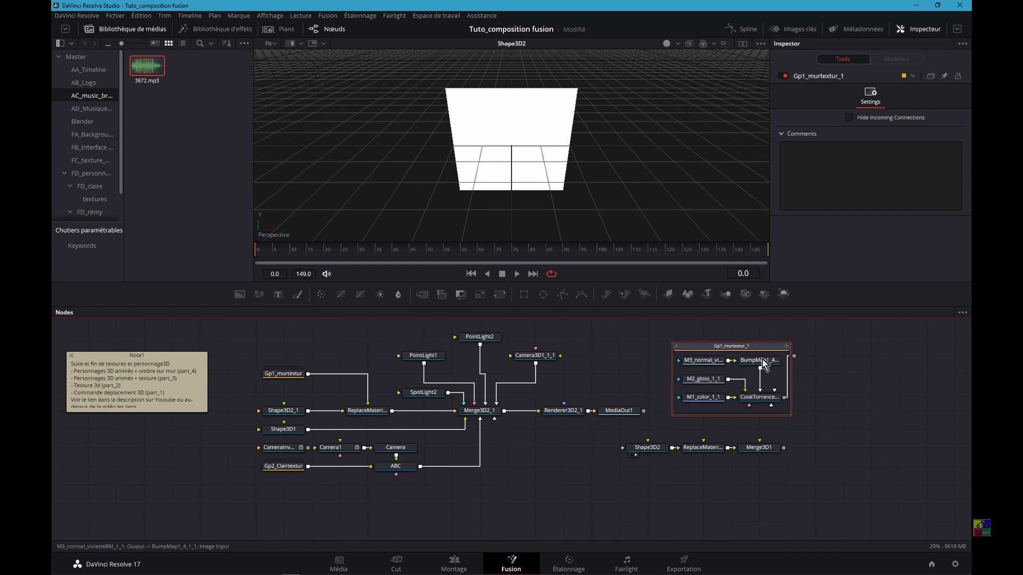
pyautogui.click(691, 361)
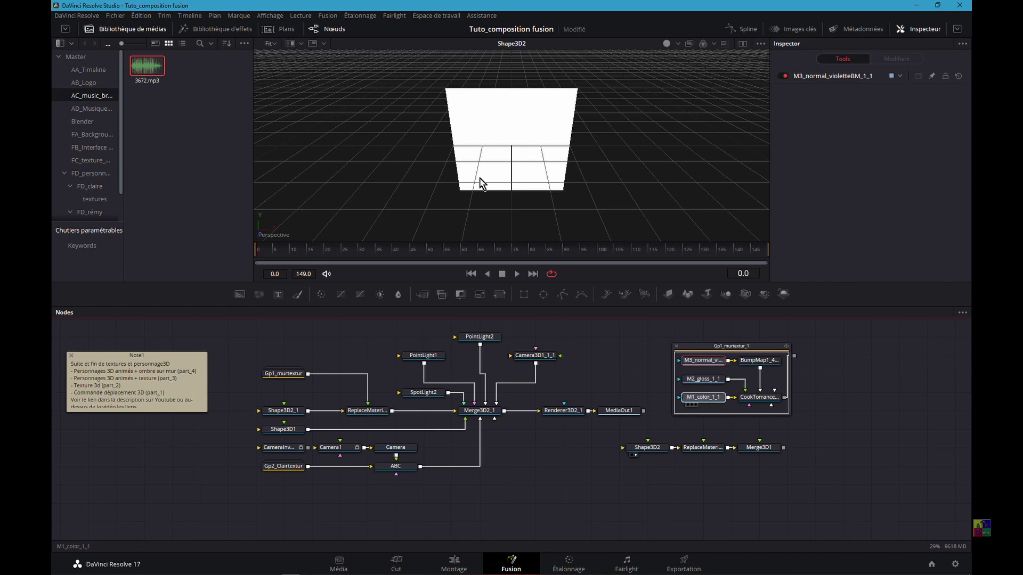
pyautogui.press('1')
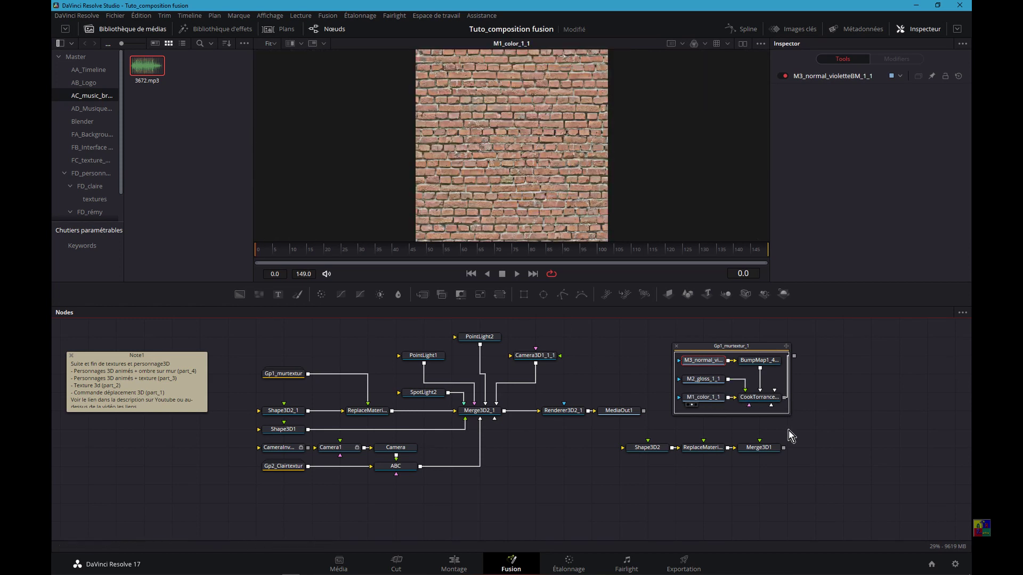
# Step: Feed the copied brick group into ReplaceMaterial3D2, view Merge3D1, and set Shape3D2's size to 5.62
pyautogui.moveTo(794, 356); pyautogui.dragTo(706, 441)
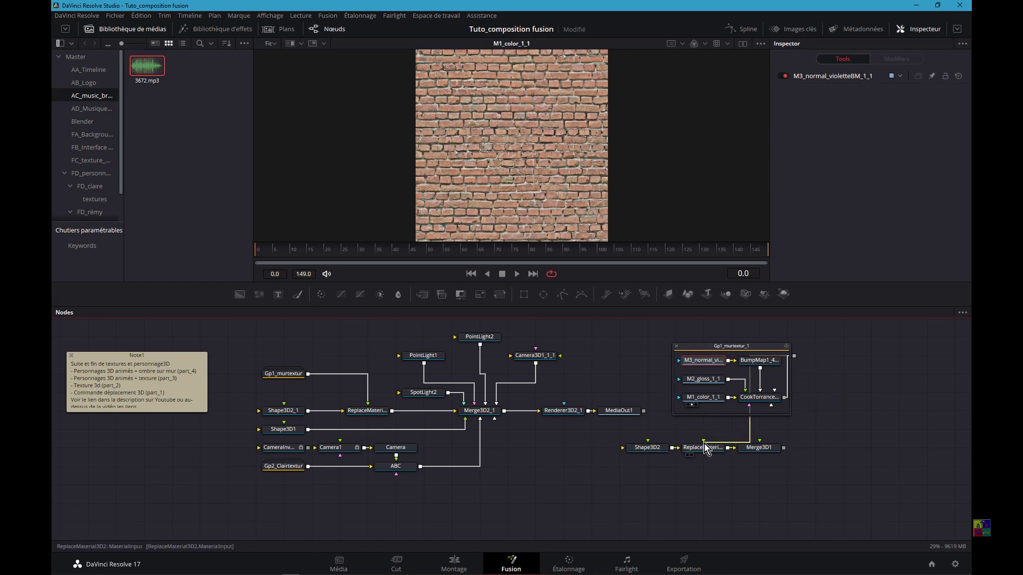
pyautogui.moveTo(759, 447); pyautogui.dragTo(757, 198)
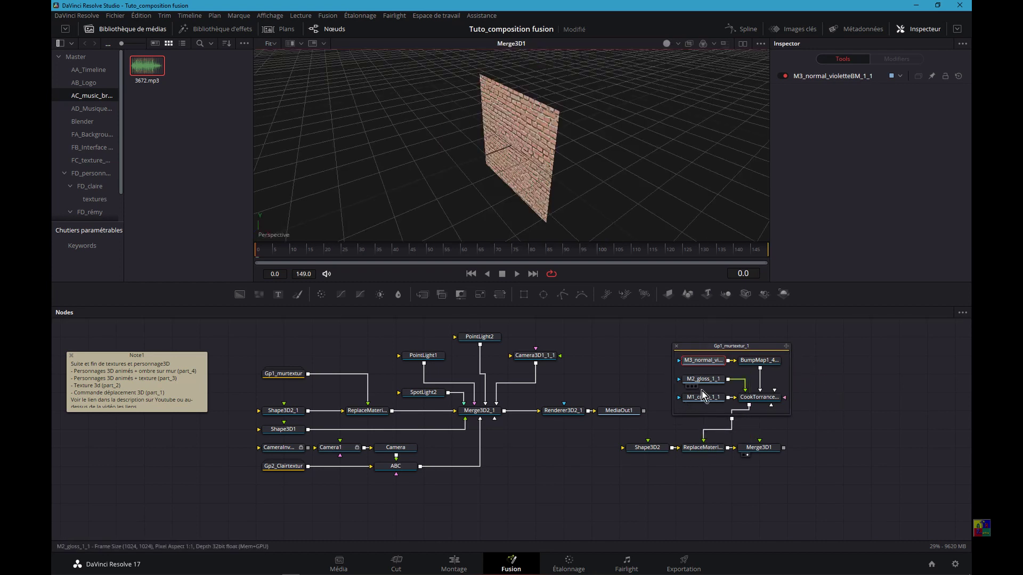
pyautogui.click(646, 449)
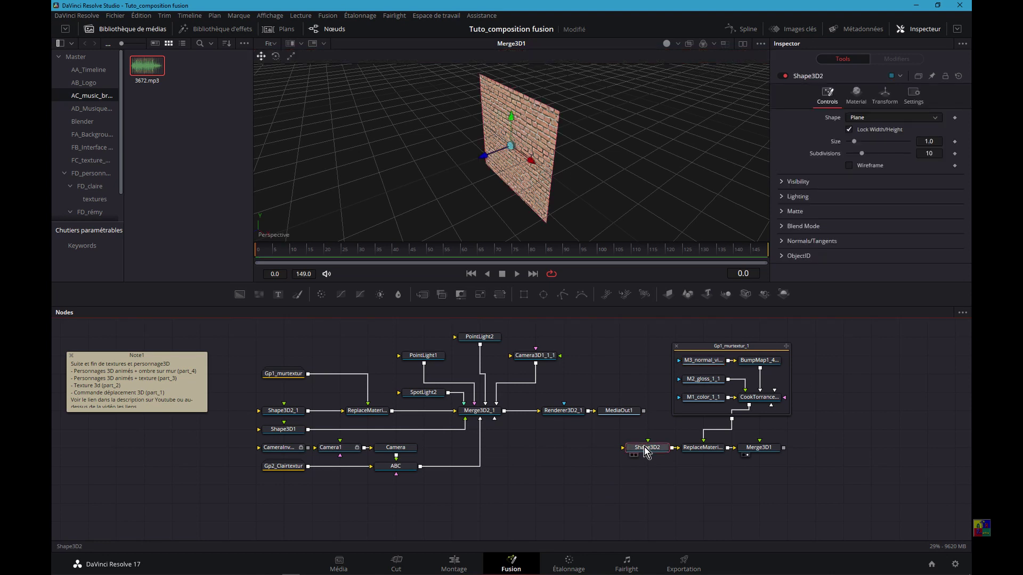
pyautogui.click(282, 431)
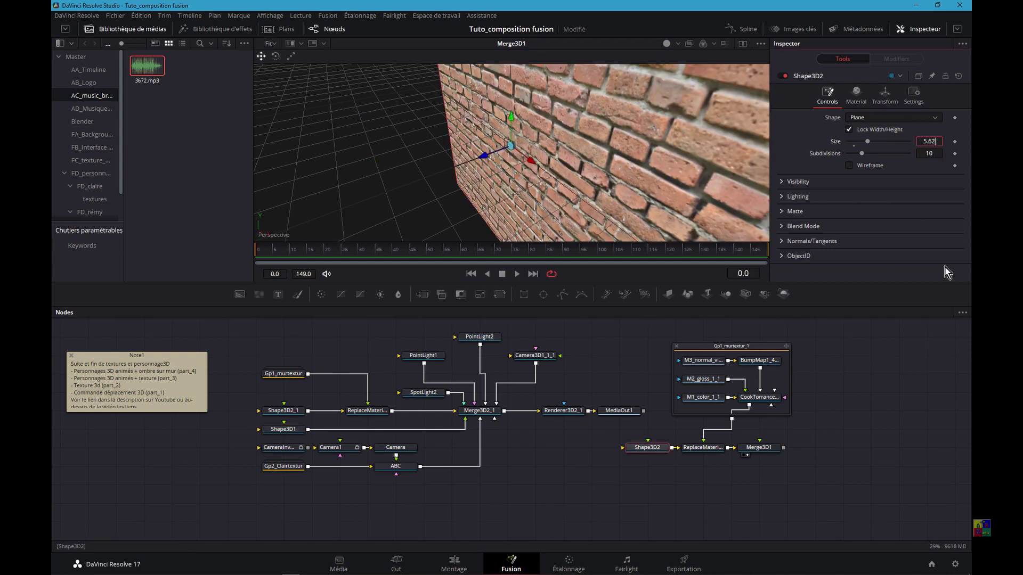
# Step: Commit the 5.62 size and give Shape3D2 translation X -1.0, Y 0.32, matching the original wall
pyautogui.press('Tab')
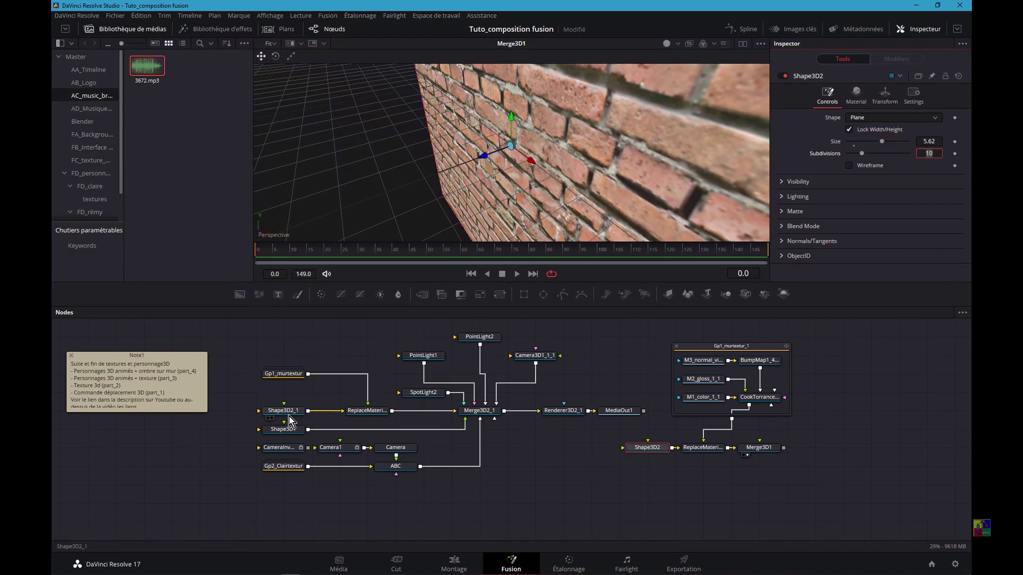
pyautogui.click(282, 411)
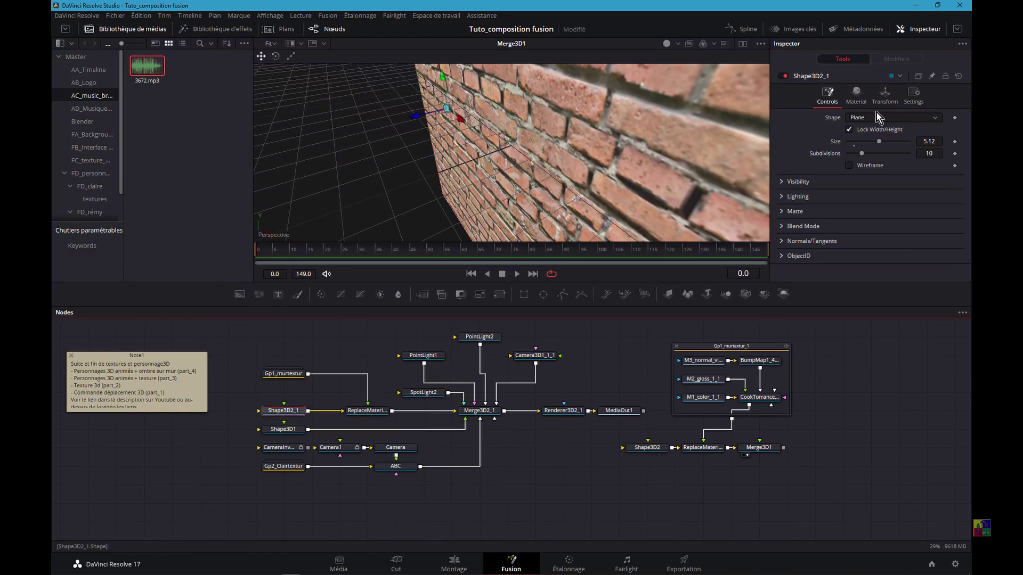
pyautogui.click(885, 93)
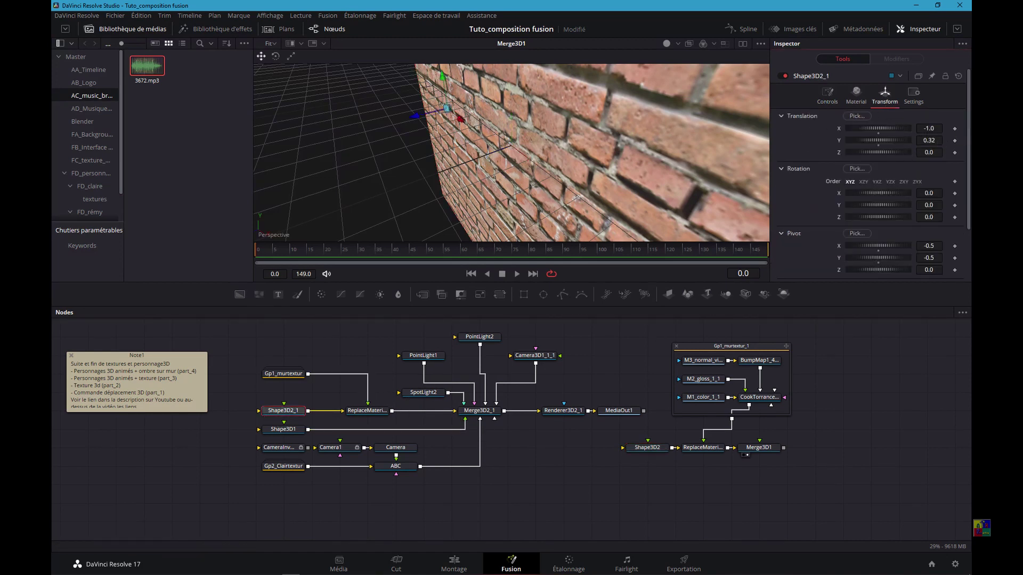
pyautogui.click(647, 447)
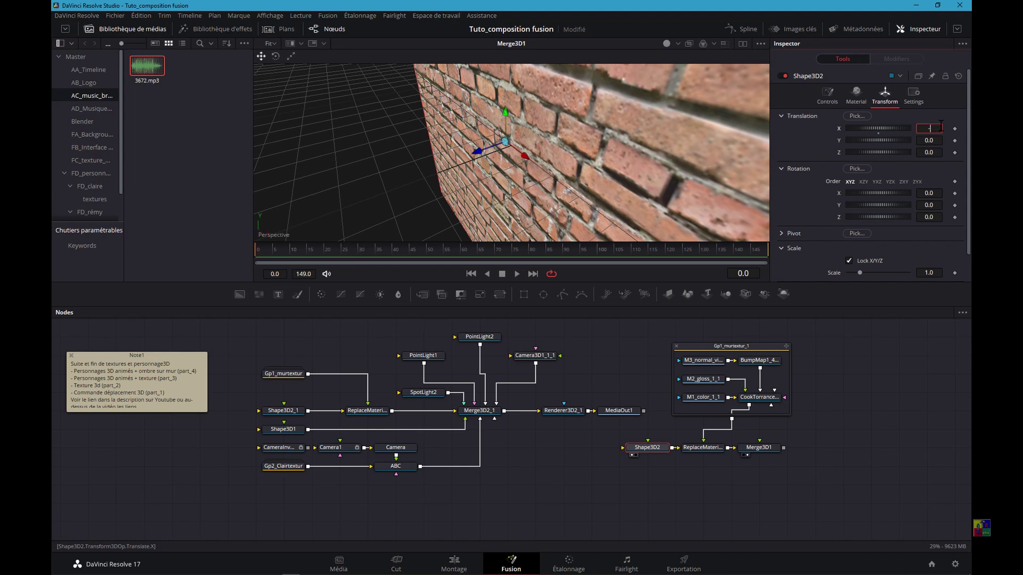
pyautogui.write('-1')
pyautogui.press('Tab')
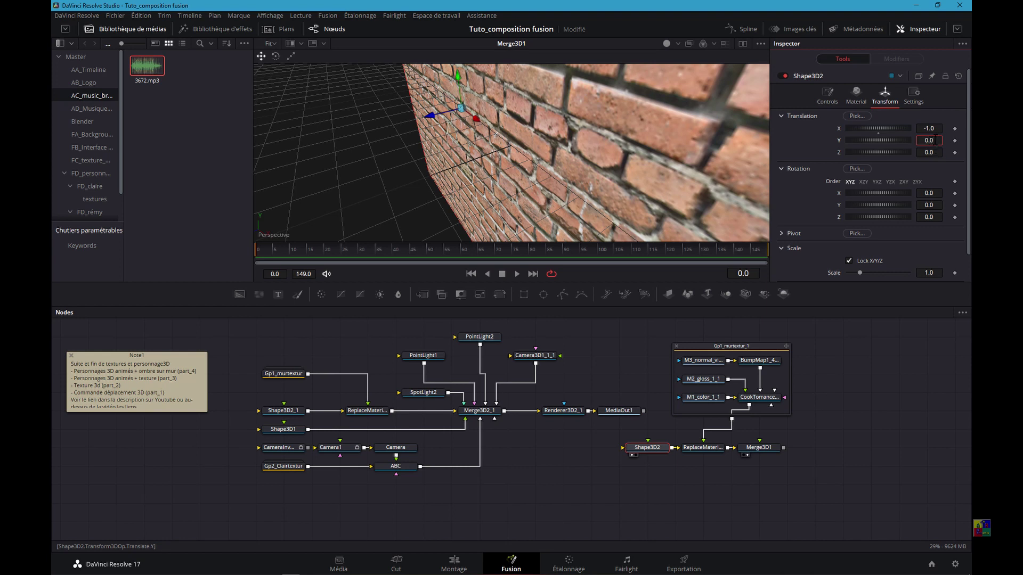
pyautogui.write('0.32')
pyautogui.press('Tab')
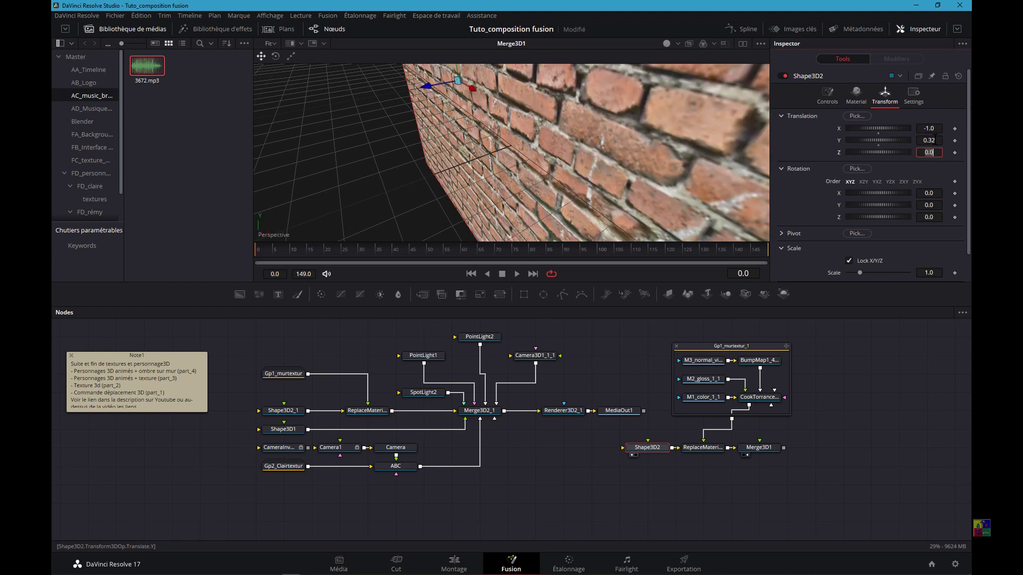
# Step: Set Shape3D2's pivot to X -0.5 and Y -0.5, copying the original wall's pivot
pyautogui.click(284, 430)
pyautogui.click(283, 411)
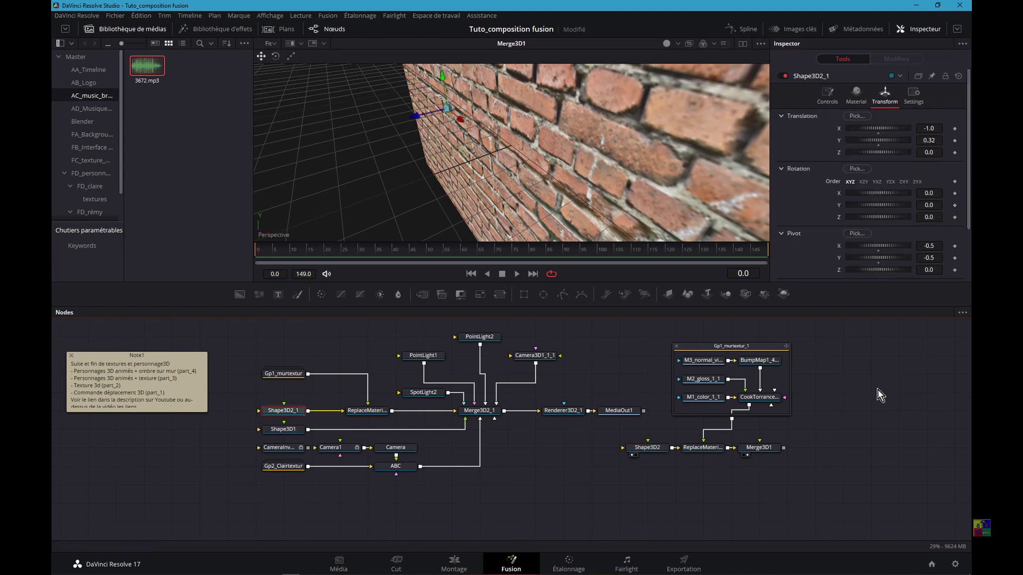
pyautogui.click(645, 448)
pyautogui.click(939, 246)
pyautogui.write('-0.')
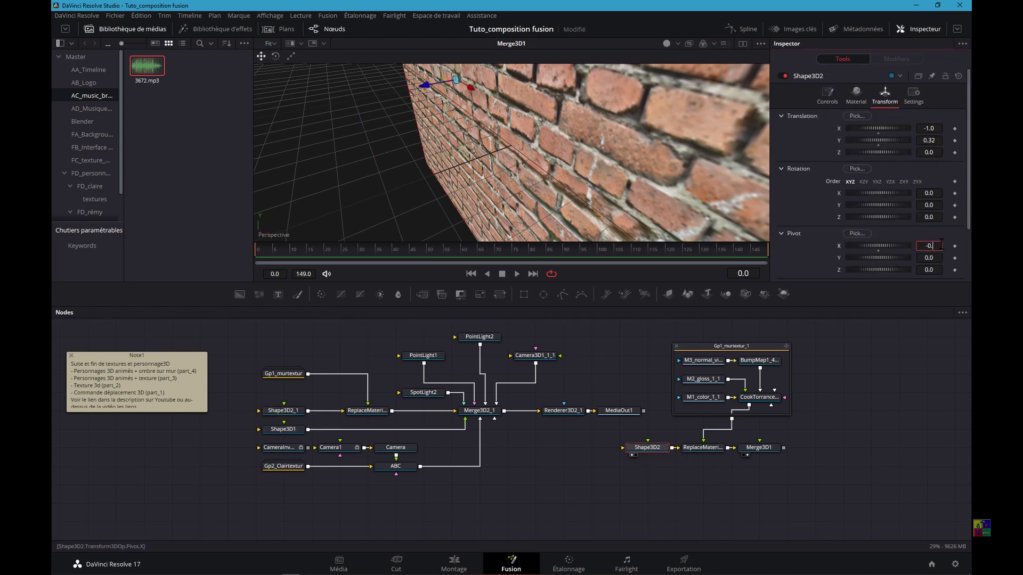
pyautogui.write('5')
pyautogui.press('Tab')
pyautogui.write('-0.5')
pyautogui.press('Return')
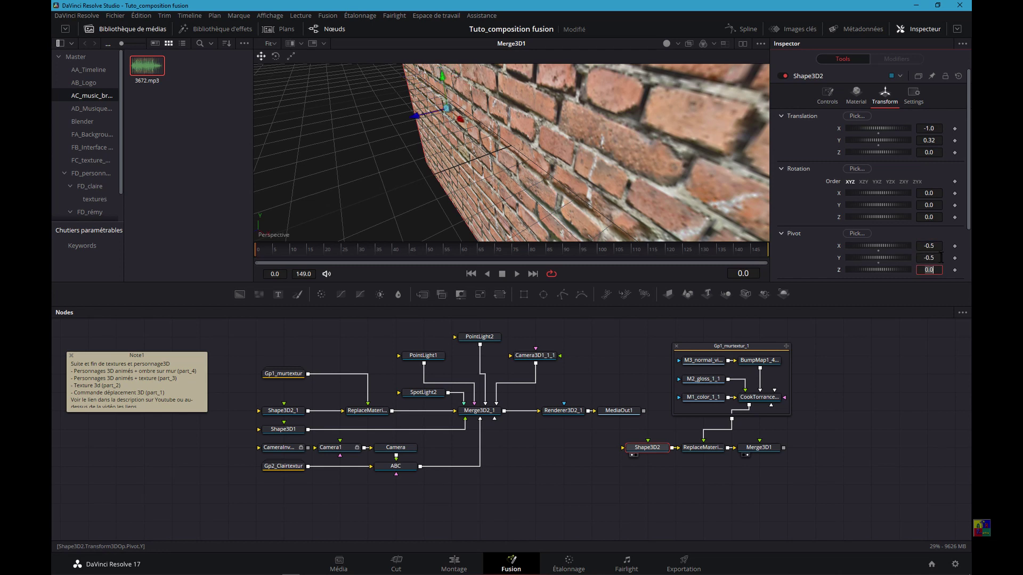
pyautogui.press('1')
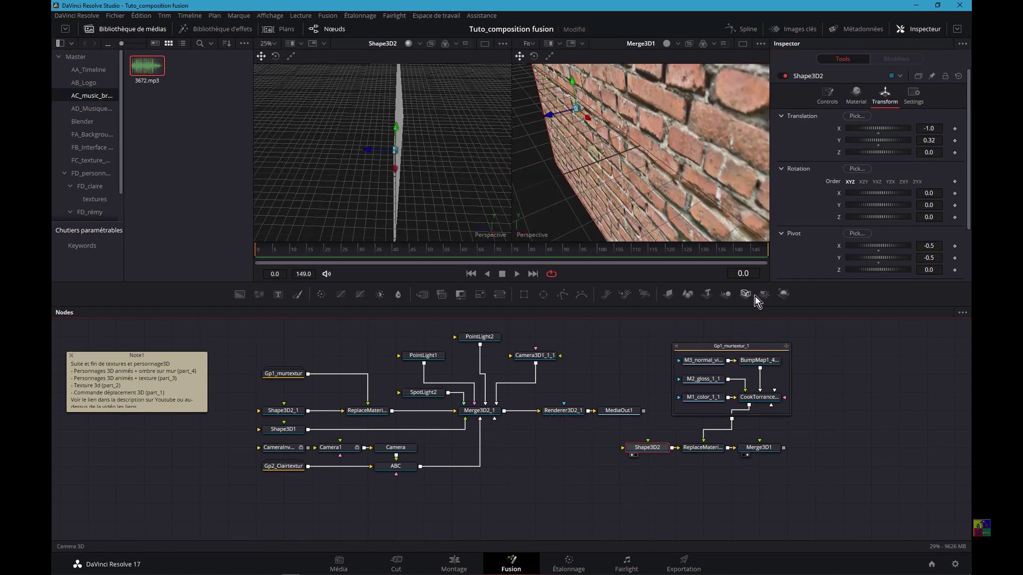
# Step: Add Renderer3D1 after Merge3D1, view its output, and collapse Gp1_murtextur_1 above ReplaceMaterial3D2
pyautogui.click(835, 446)
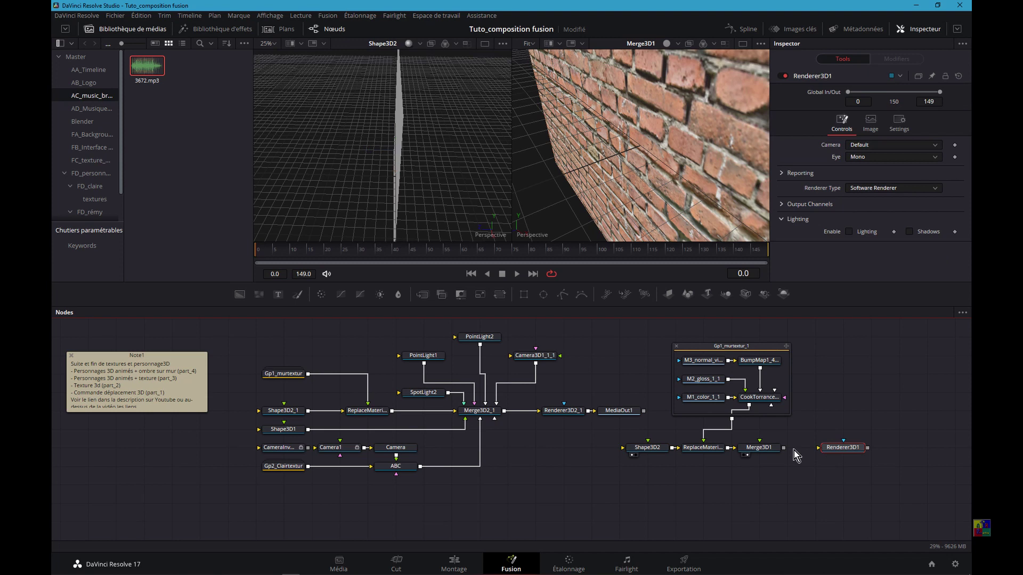
pyautogui.moveTo(784, 447)
pyautogui.mouseDown()
pyautogui.moveTo(837, 453)
pyautogui.moveTo(820, 452)
pyautogui.mouseUp()
pyautogui.press('2')
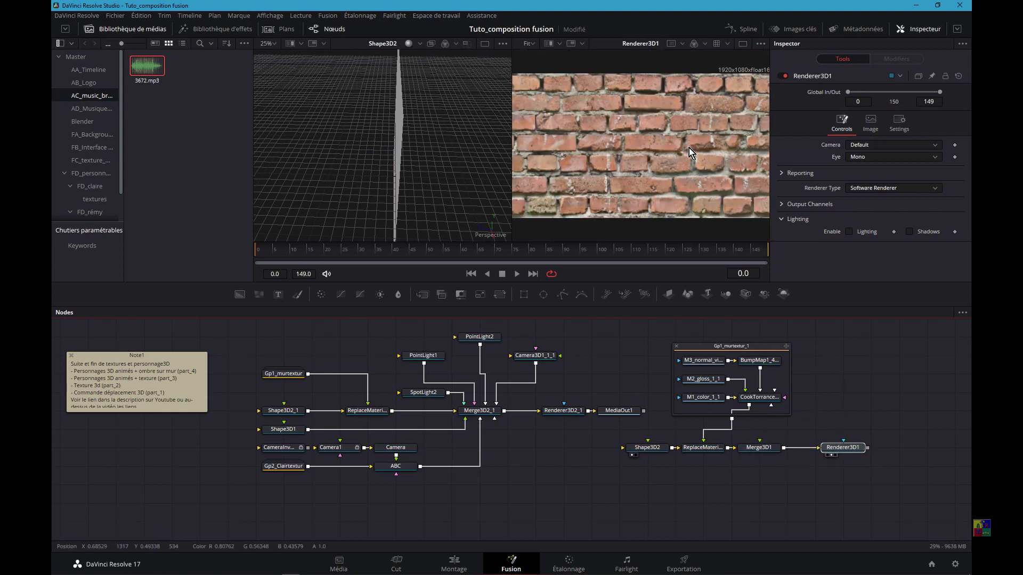
pyautogui.click(677, 347)
pyautogui.moveTo(730, 359); pyautogui.dragTo(701, 436)
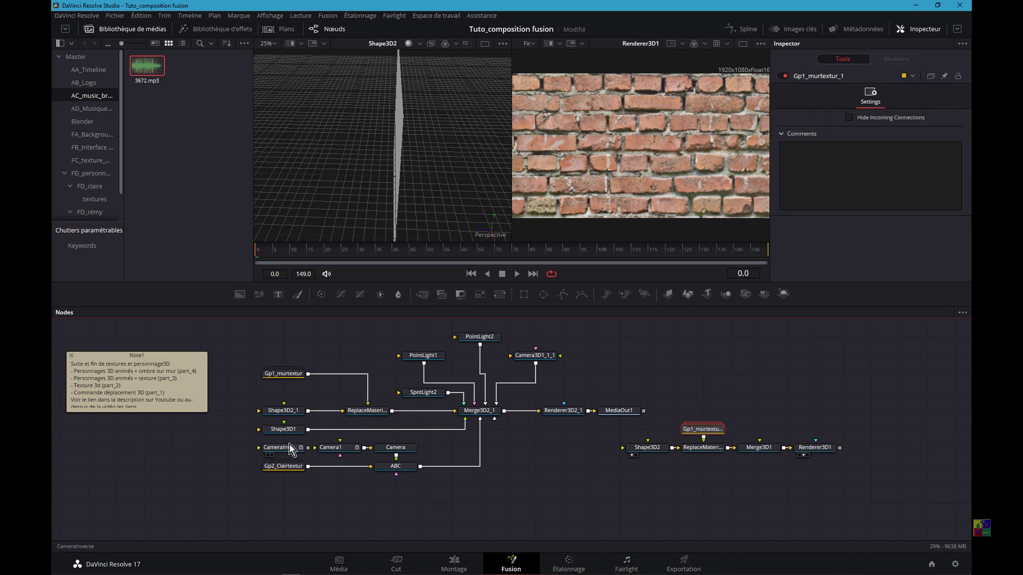
# Step: Add Shape3D3 below Shape3D2 and paste a Shape3D1 copy as Shape3D1_1, deleting the extra Merge3D2
pyautogui.click(279, 432)
pyautogui.click(688, 293)
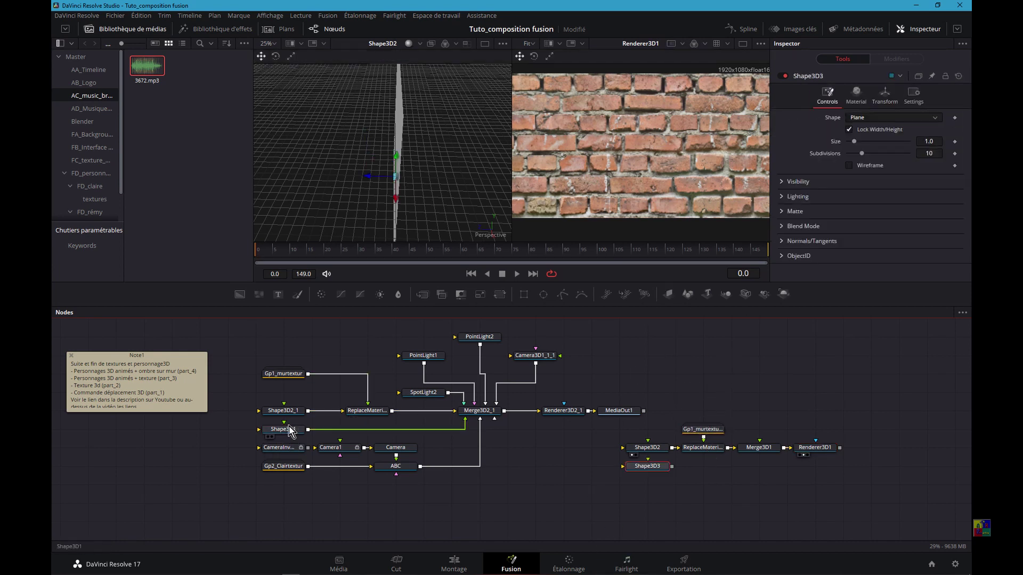
pyautogui.click(641, 468)
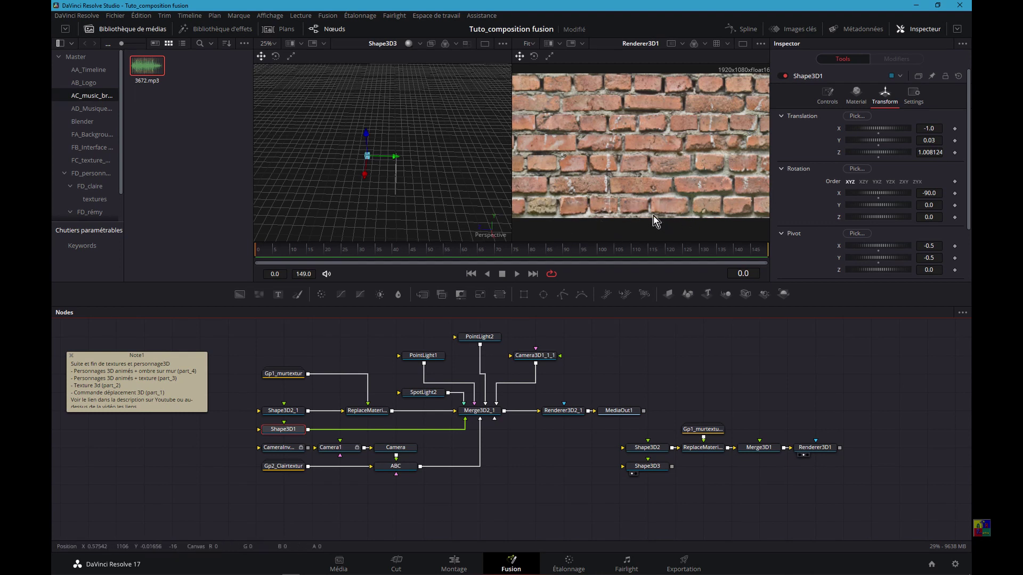
pyautogui.click(286, 432)
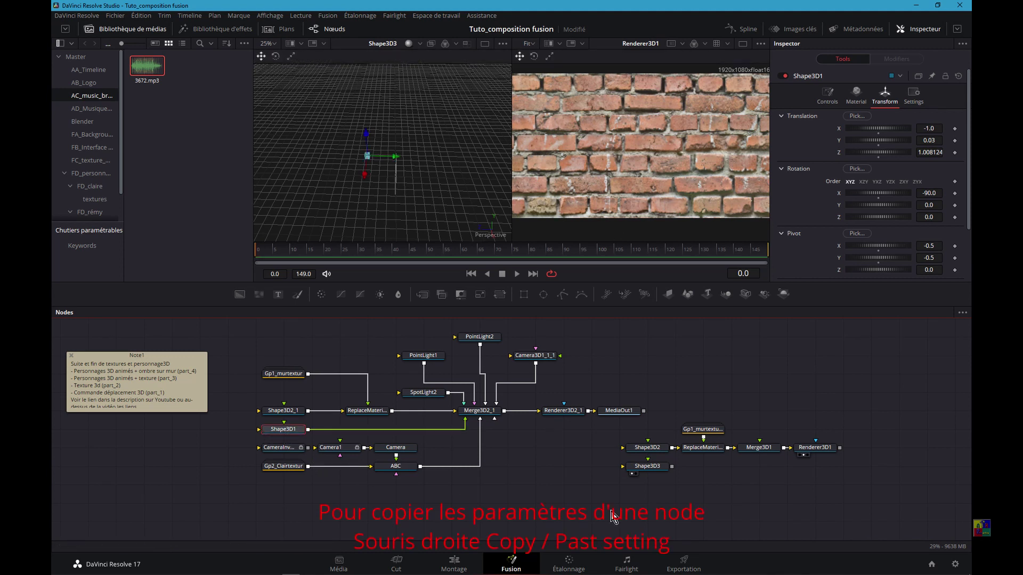
pyautogui.click(649, 467)
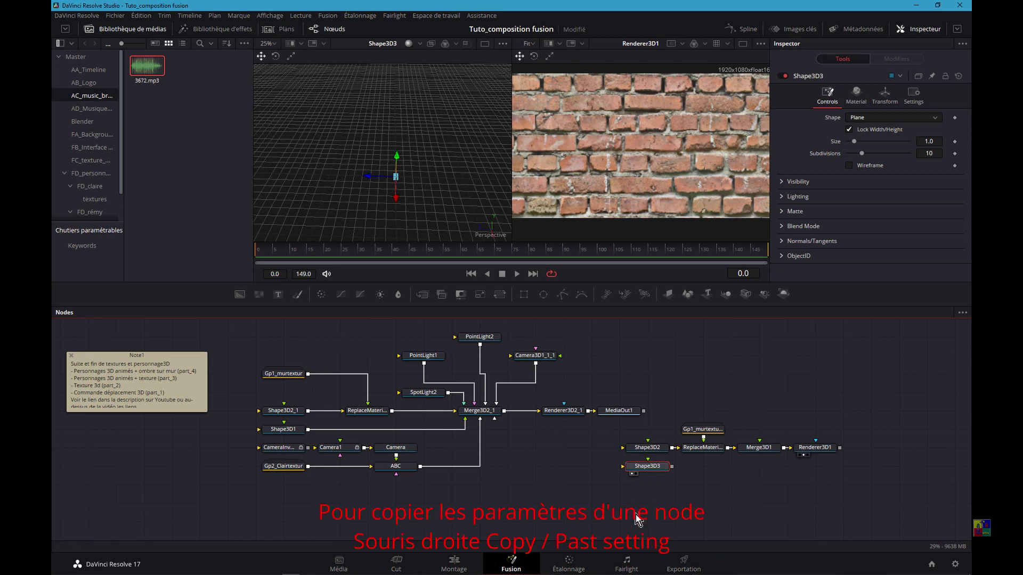
pyautogui.hotkey('ctrl', 'v')
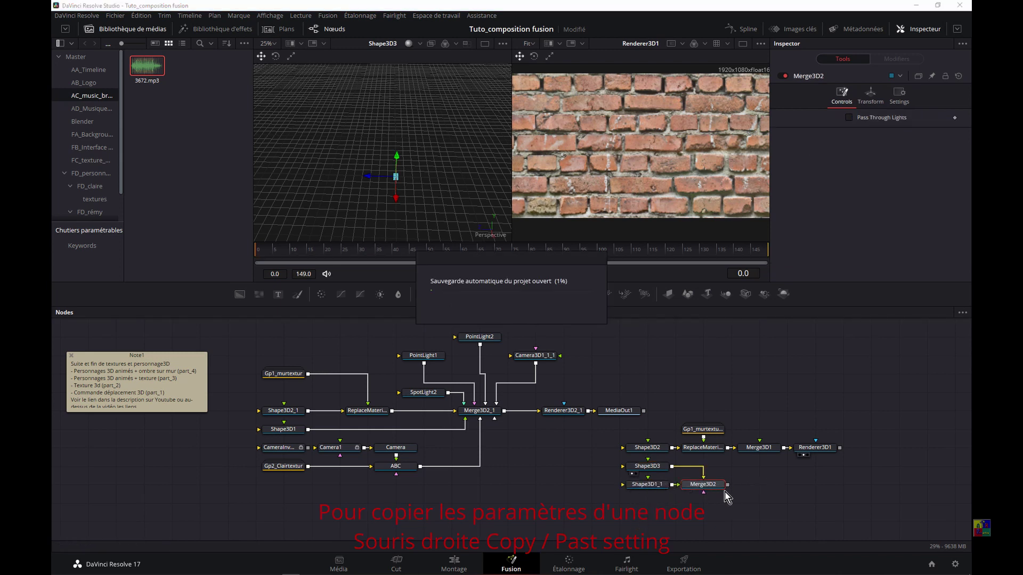
pyautogui.press('Delete')
pyautogui.click(834, 94)
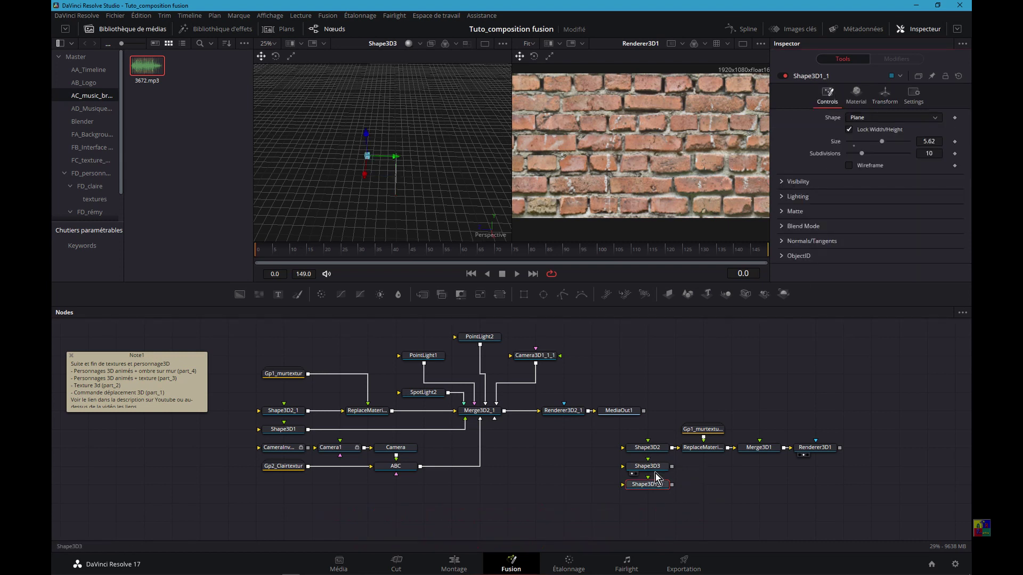
# Step: Replace Shape3D3 with Shape3D1_1 wired into Merge3D1 as a brown floor, checking its diffuse colour
pyautogui.click(659, 468)
pyautogui.press('Delete')
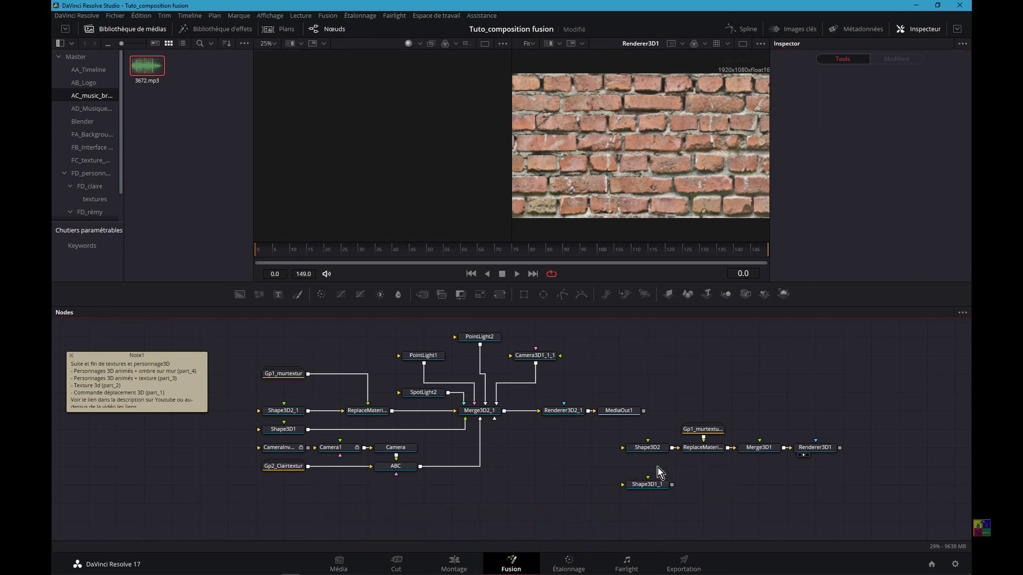
pyautogui.moveTo(652, 486); pyautogui.dragTo(653, 469)
pyautogui.click(654, 472)
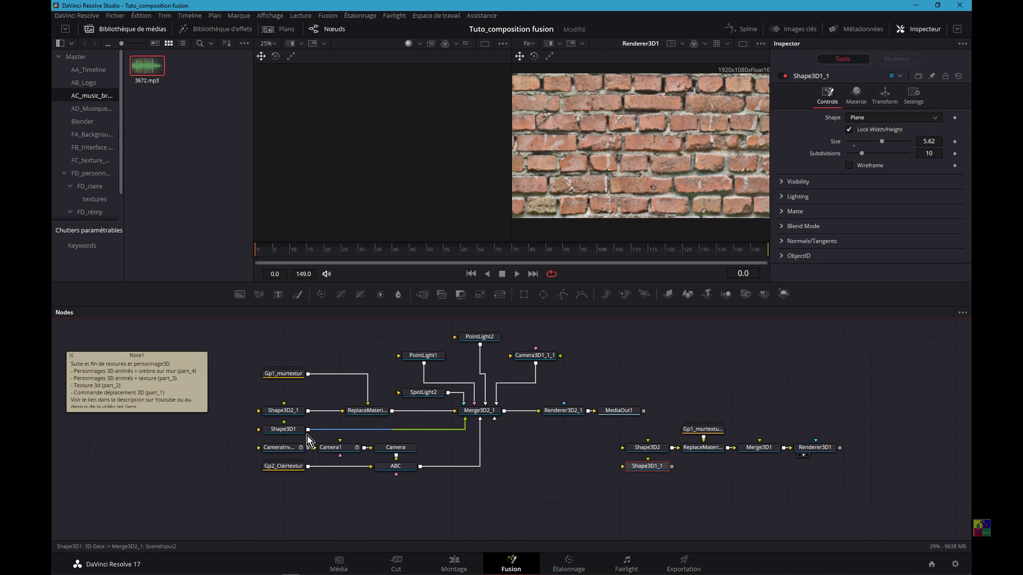
pyautogui.moveTo(671, 466)
pyautogui.mouseDown()
pyautogui.moveTo(737, 470)
pyautogui.moveTo(761, 452)
pyautogui.mouseUp()
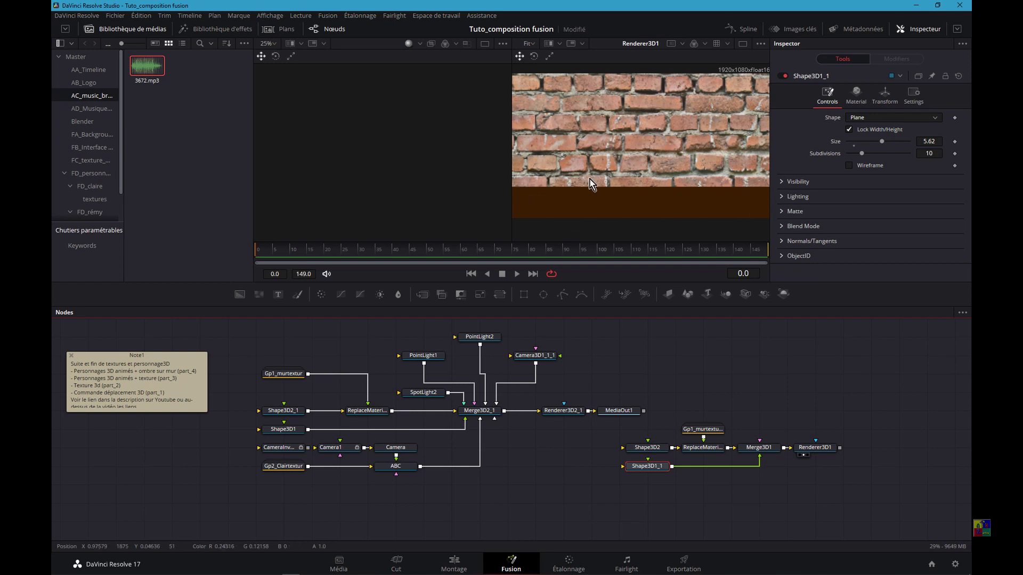
pyautogui.click(855, 96)
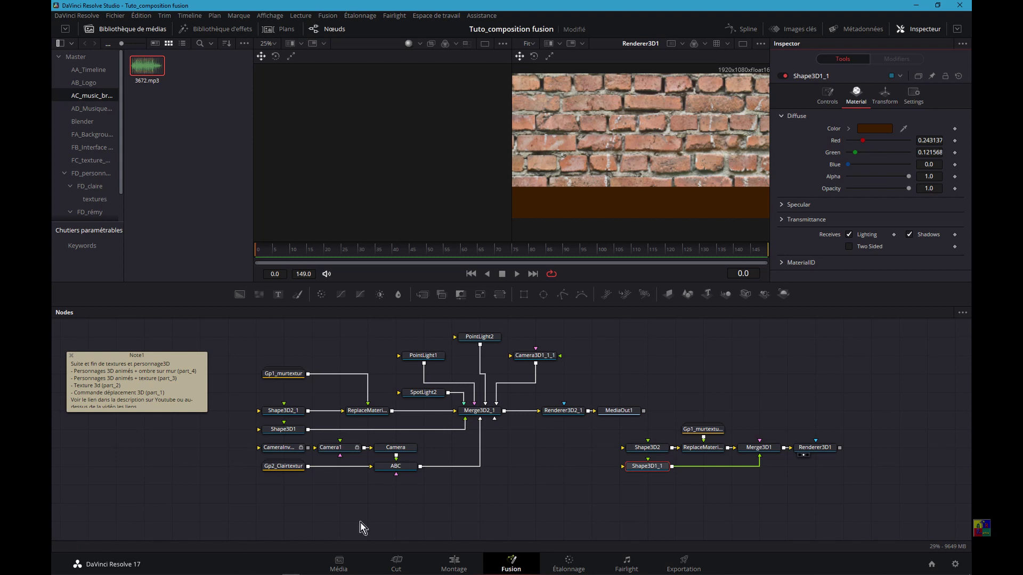
# Step: Duplicate CameraInverse, Camera1, Camera, Gp2_Clairtextur and ABC, then connect ABC_1 to Merge3D1 and view it
pyautogui.doubleClick(273, 467)
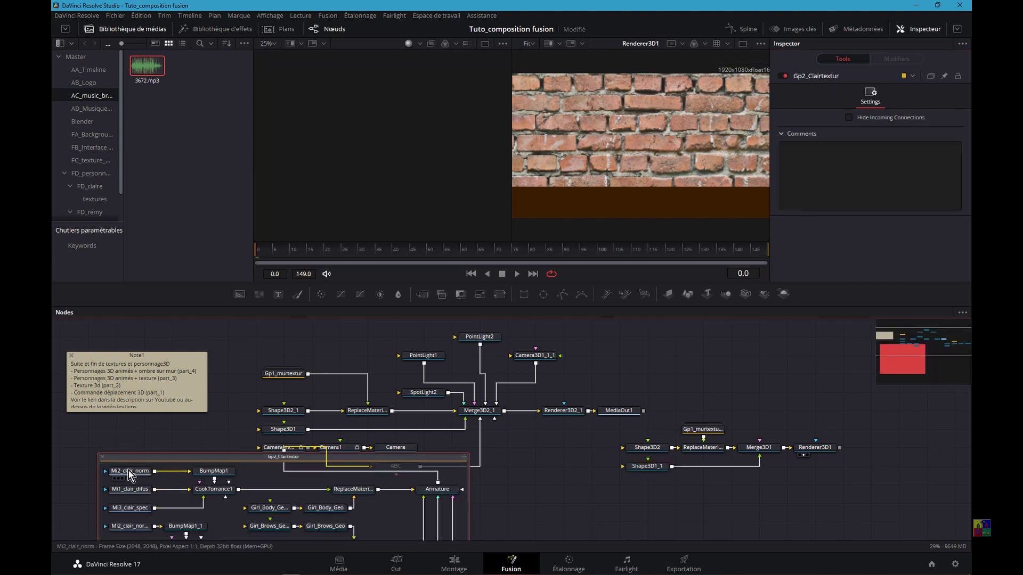
pyautogui.click(103, 458)
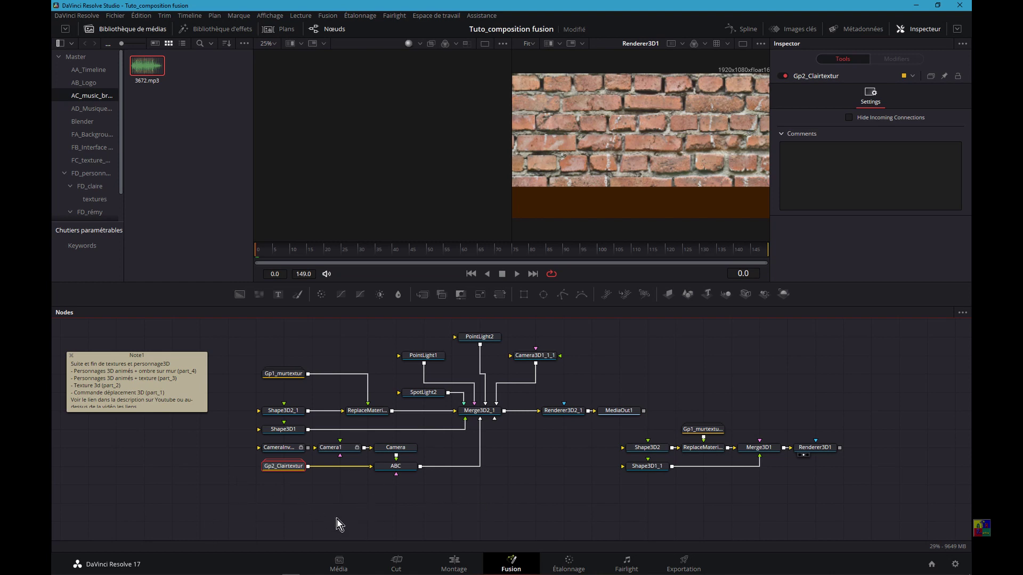
pyautogui.moveTo(236, 438); pyautogui.dragTo(526, 491)
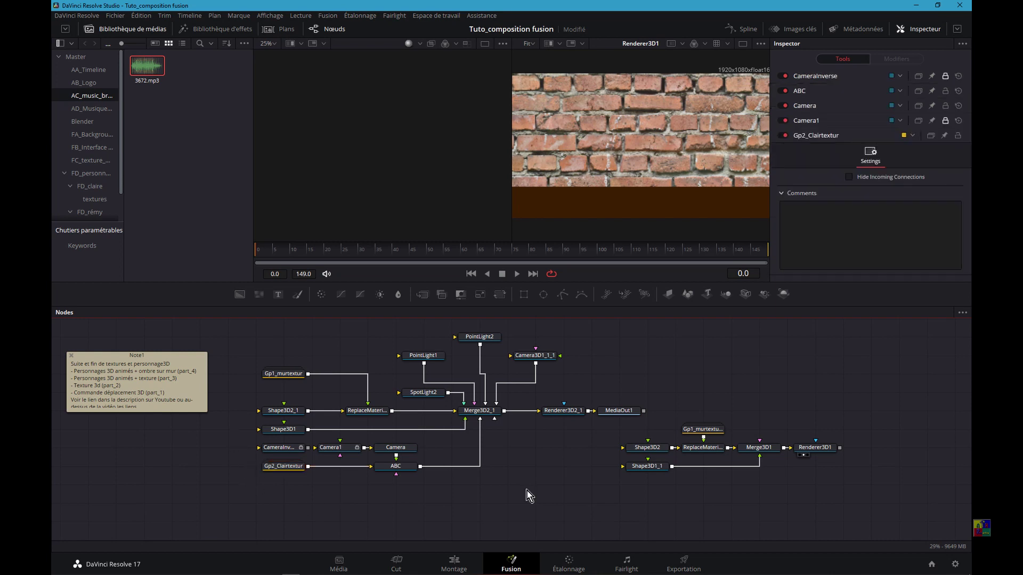
pyautogui.hotkey('ctrl', 'c')
pyautogui.hotkey('ctrl', 'v')
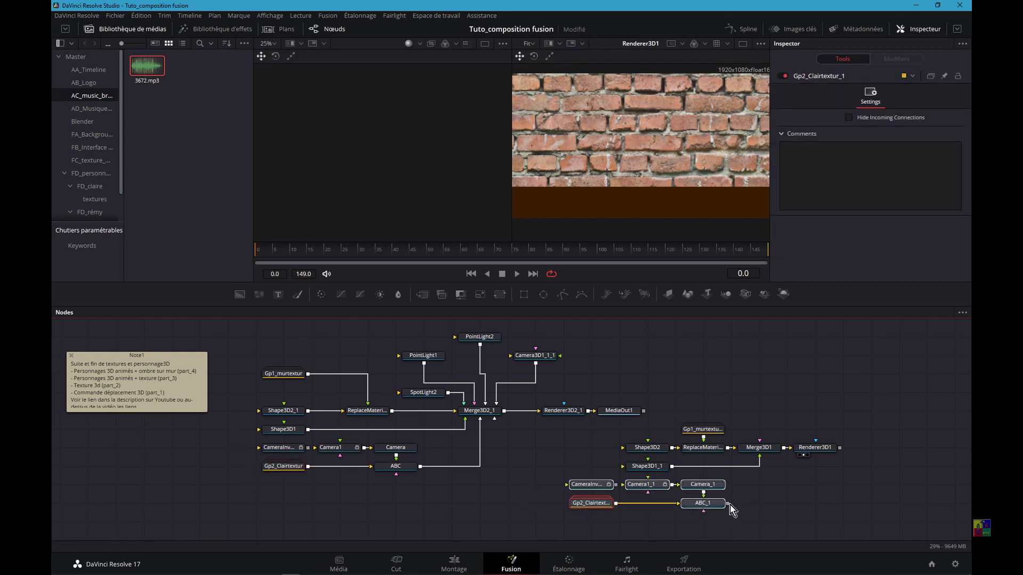
pyautogui.moveTo(728, 503); pyautogui.dragTo(773, 452)
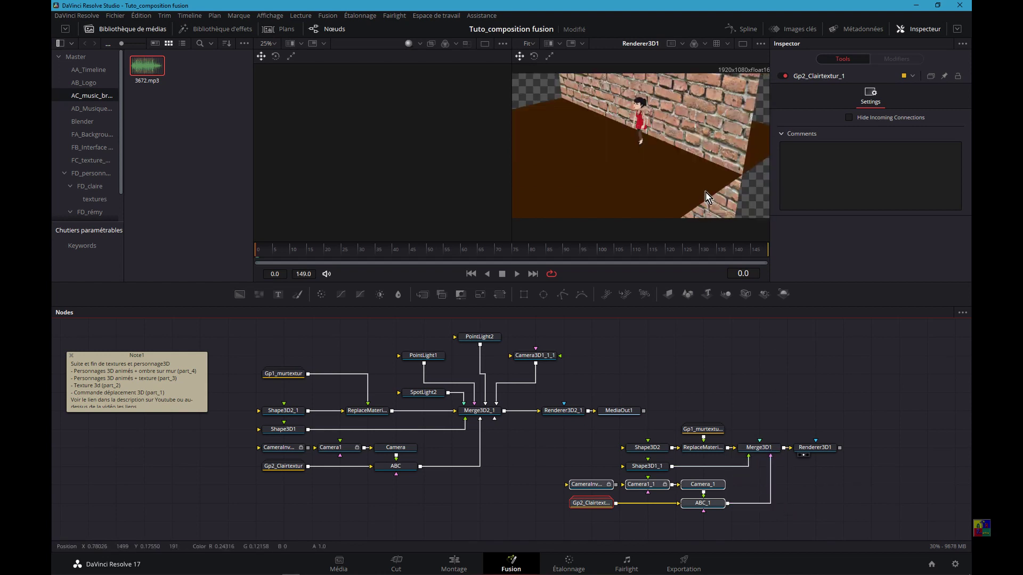
pyautogui.press('1')
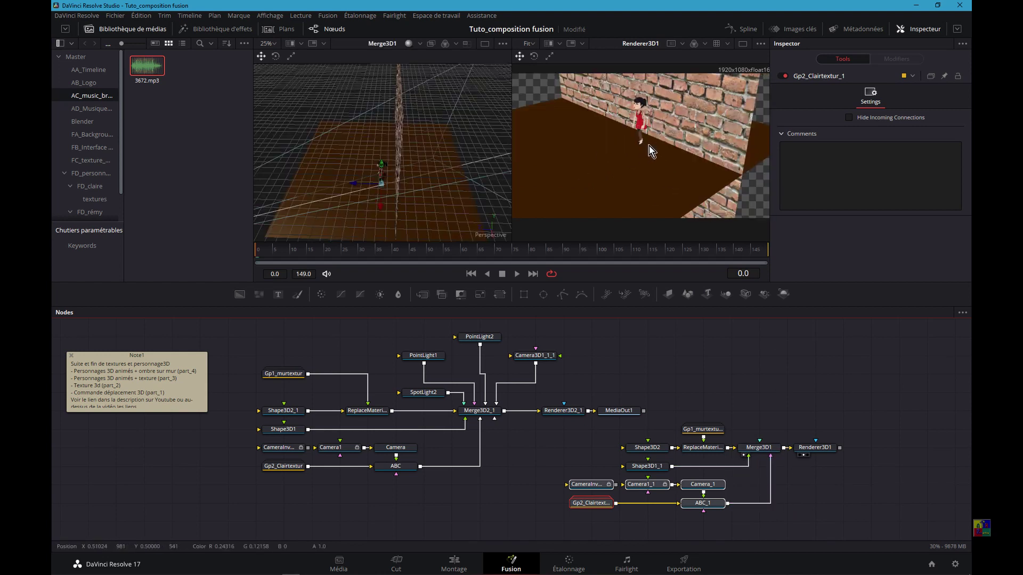
# Step: Review ABC_1's Transform and Controls settings for the character's position, rotation and scale
pyautogui.click(702, 503)
pyautogui.click(870, 96)
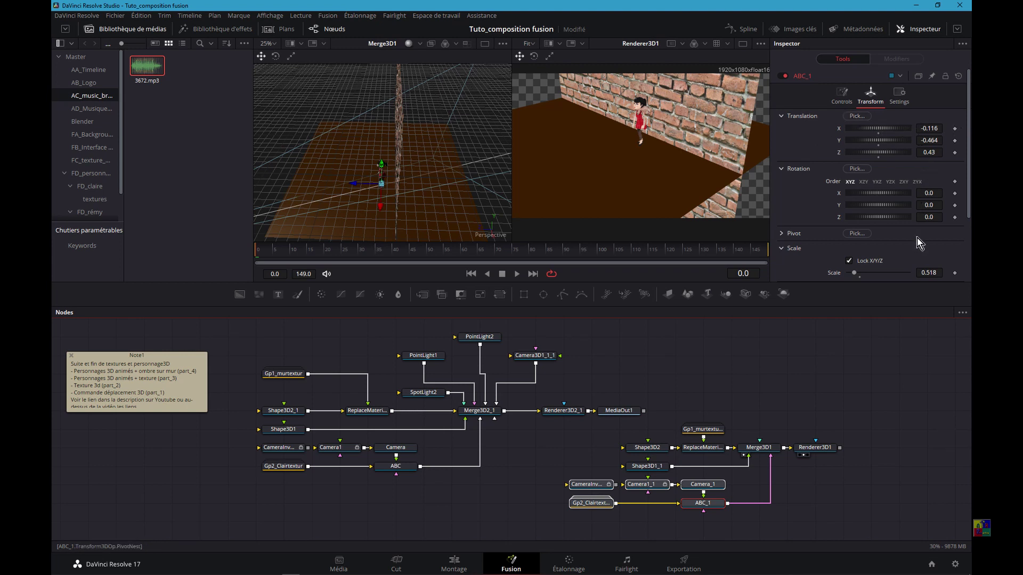
pyautogui.click(841, 95)
pyautogui.click(870, 94)
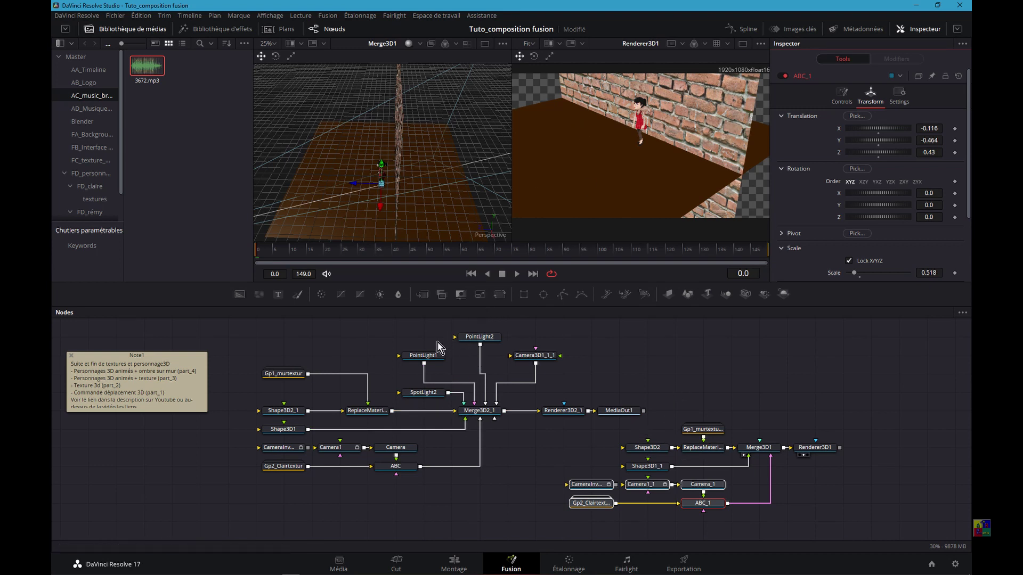
# Step: Connect Camera3D1 into Merge3D1 and make Renderer3D1 render through Camera3D1
pyautogui.hotkey('ctrl', 'z')
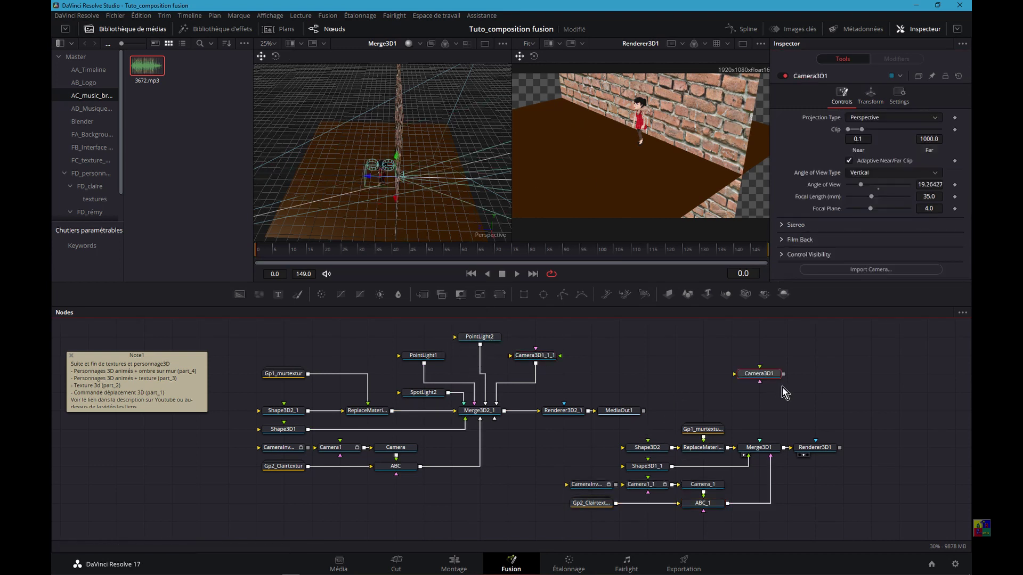
pyautogui.moveTo(783, 375); pyautogui.dragTo(767, 446)
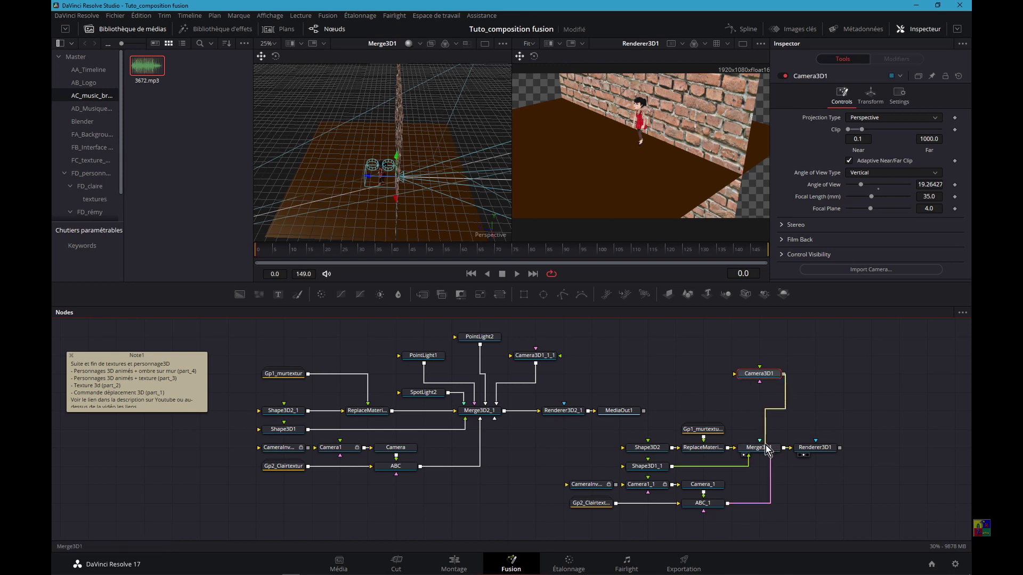
pyautogui.click(825, 449)
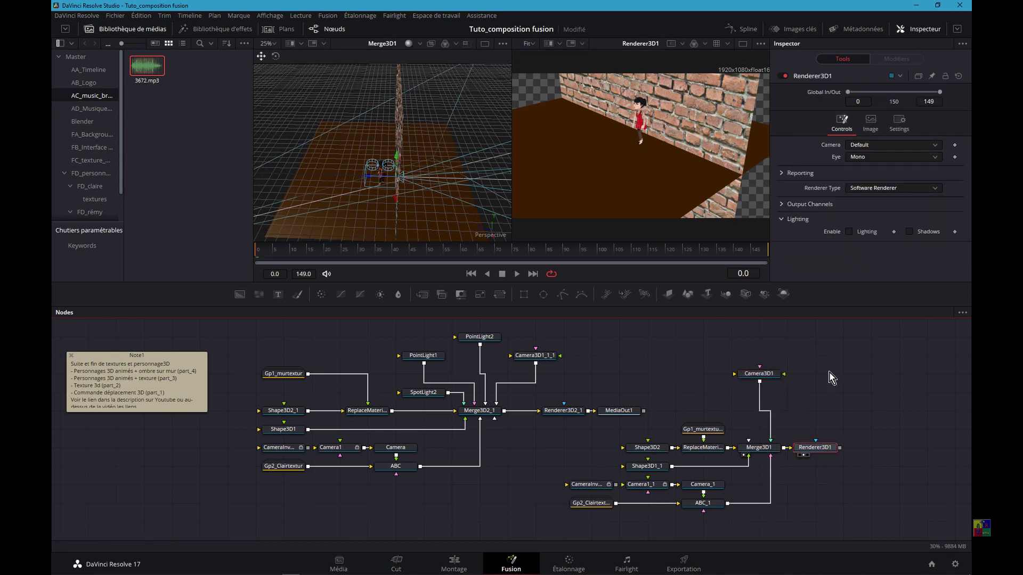
pyautogui.click(867, 144)
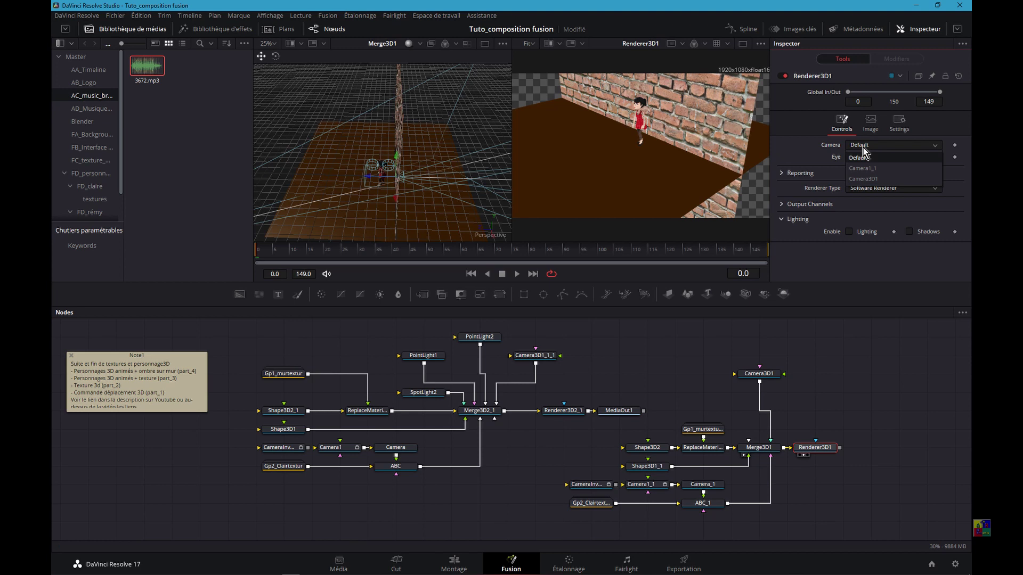
pyautogui.click(869, 173)
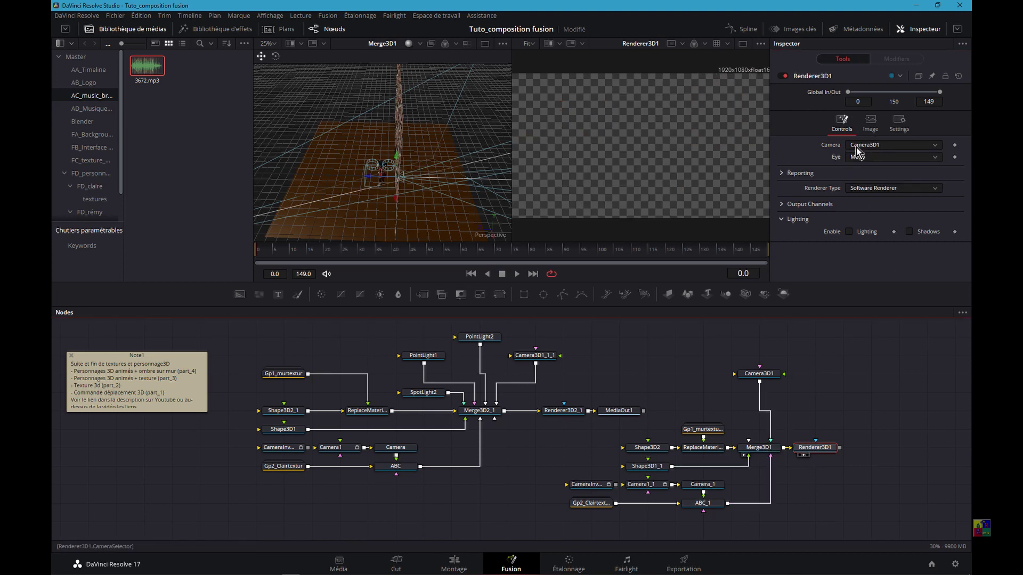
# Step: Compare with Camera3D1_1_1's transform and set Camera3D1's Translation Z to 4.764876
pyautogui.click(759, 373)
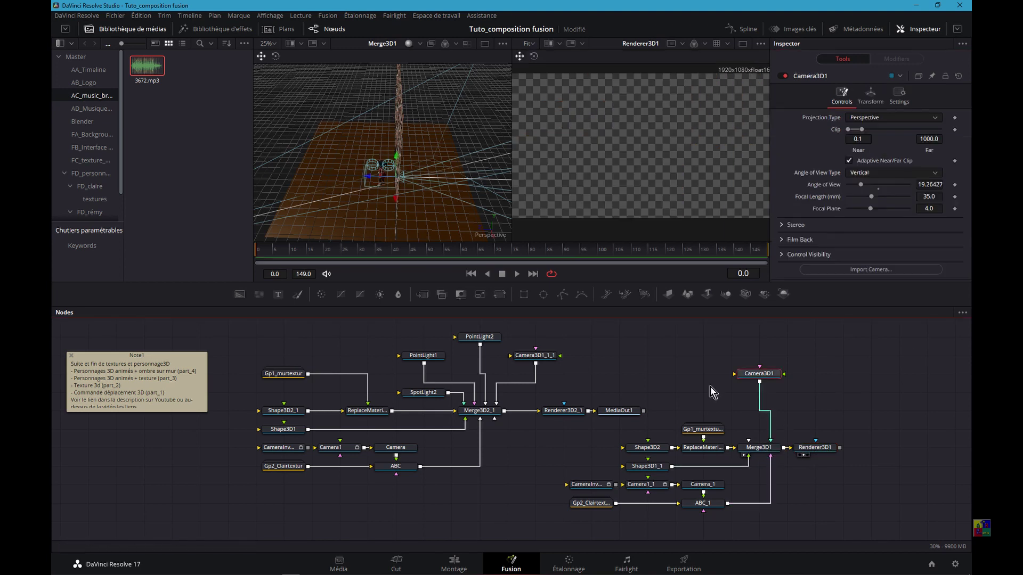
pyautogui.click(530, 358)
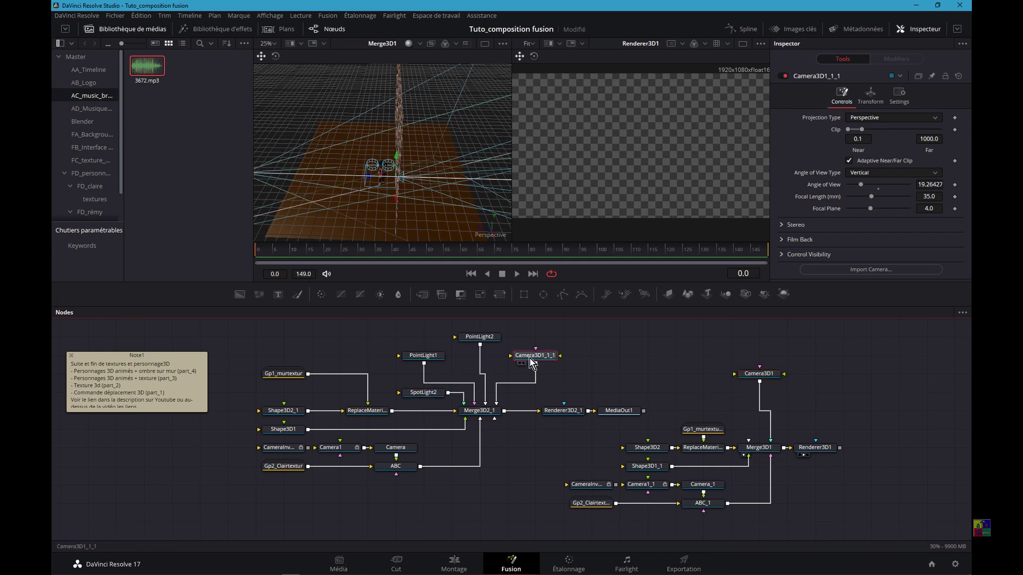
pyautogui.click(869, 98)
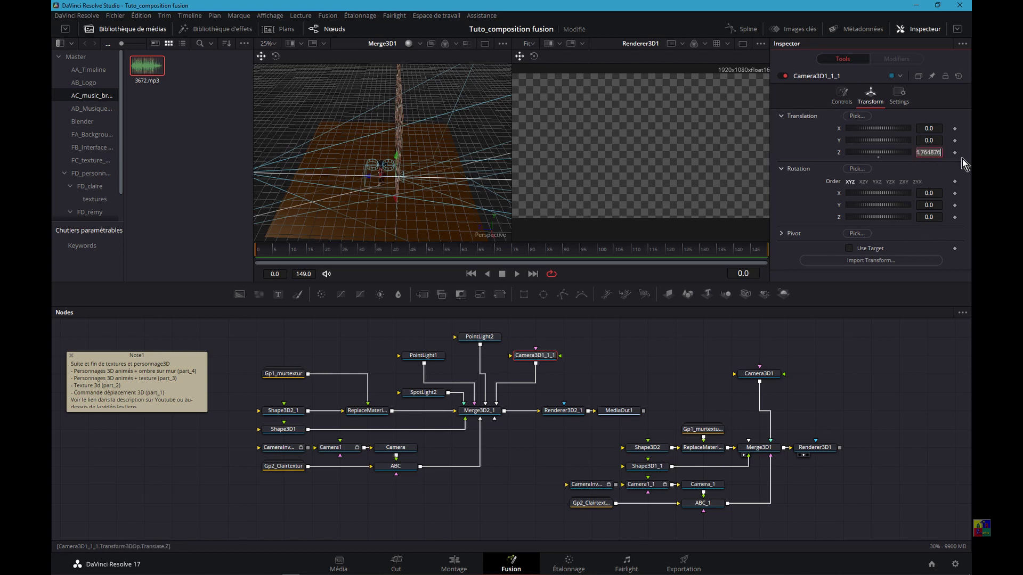
pyautogui.click(773, 374)
pyautogui.click(870, 95)
pyautogui.click(929, 153)
pyautogui.write('0.71')
pyautogui.press('Return')
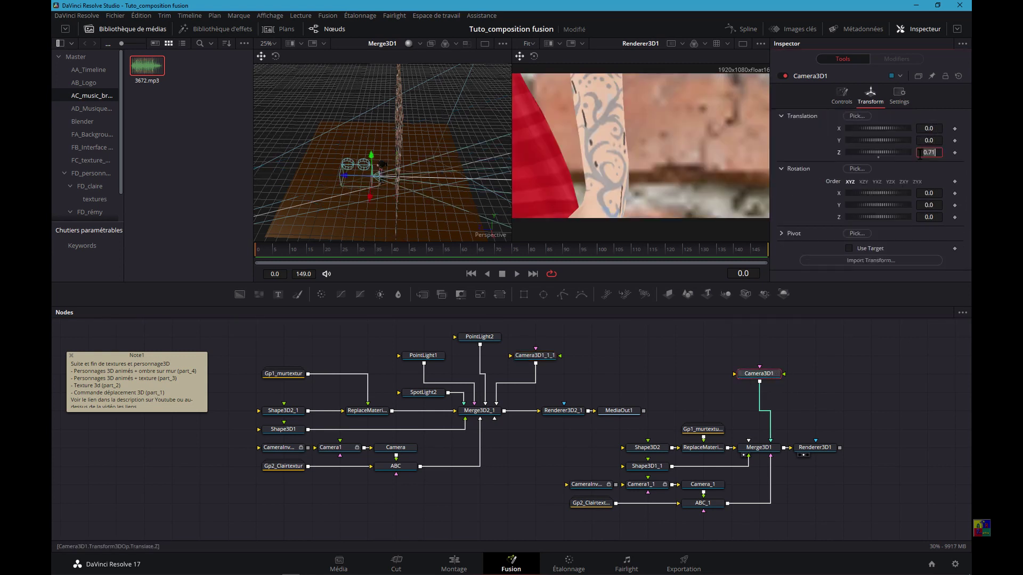
pyautogui.press('Return')
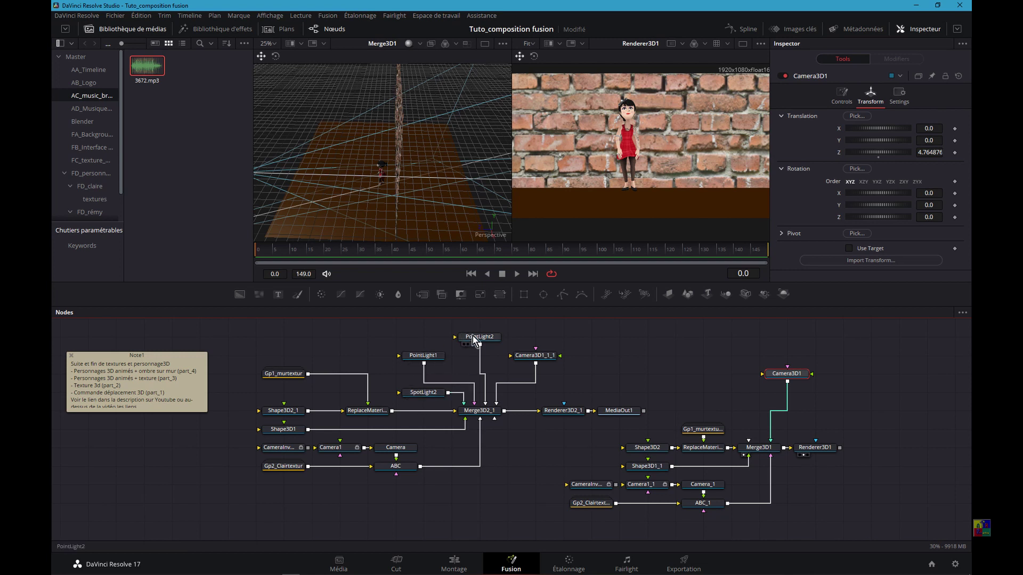
# Step: Add a new white PointLight3 node to the graph via a 'point' tool search
pyautogui.click(423, 356)
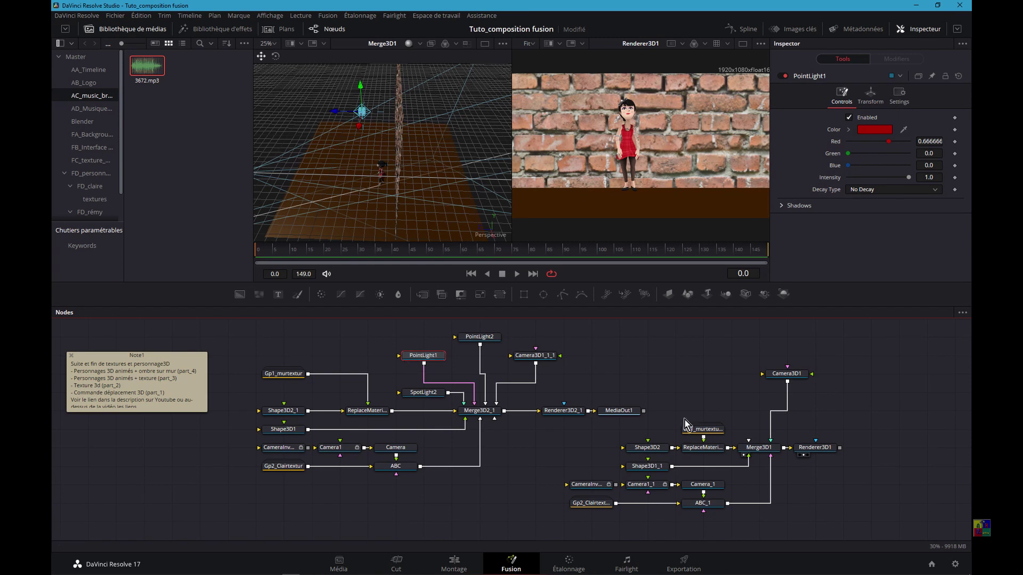
pyautogui.click(697, 370)
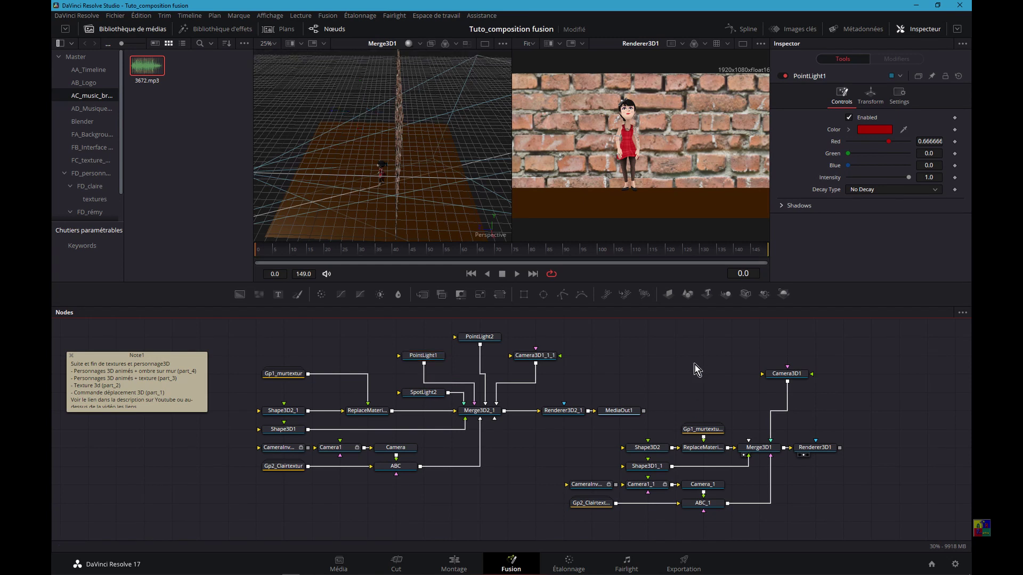
pyautogui.hotkey('shift', 'space')
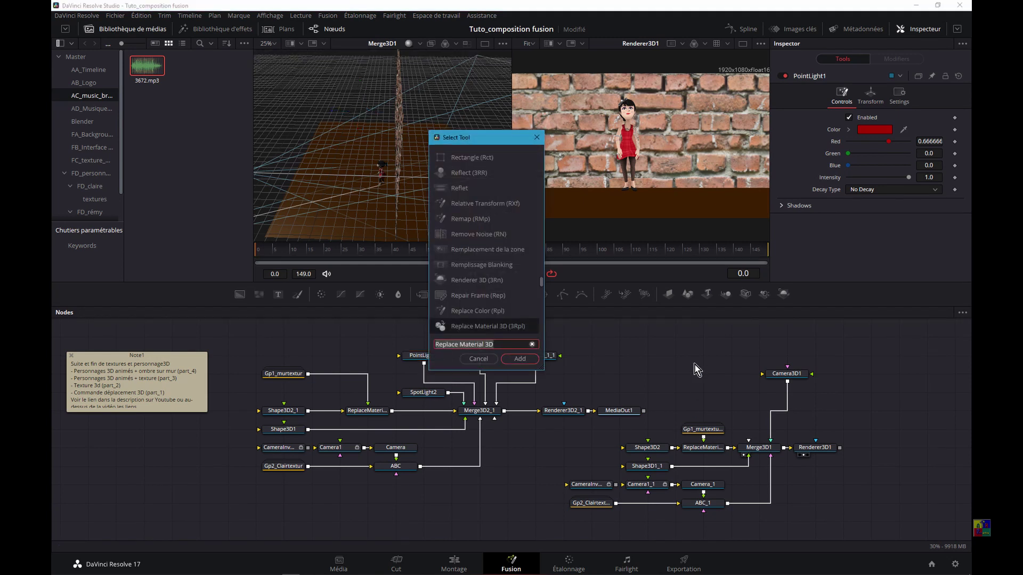
pyautogui.write('point')
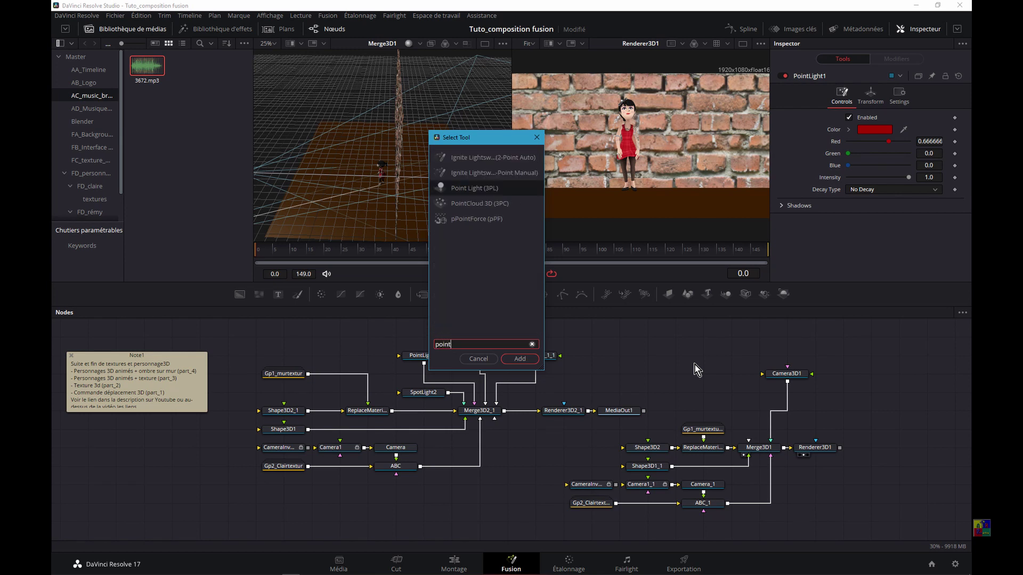
pyautogui.doubleClick(497, 189)
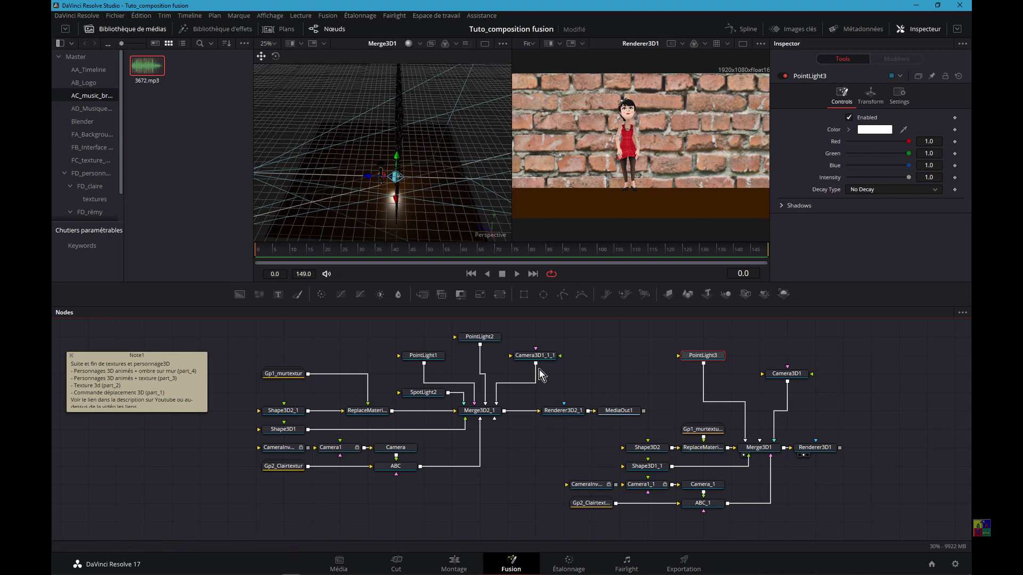
# Step: Enable Lighting and Shadows in Renderer3D1's render settings
pyautogui.rightClick(428, 149)
pyautogui.moveTo(445, 190)
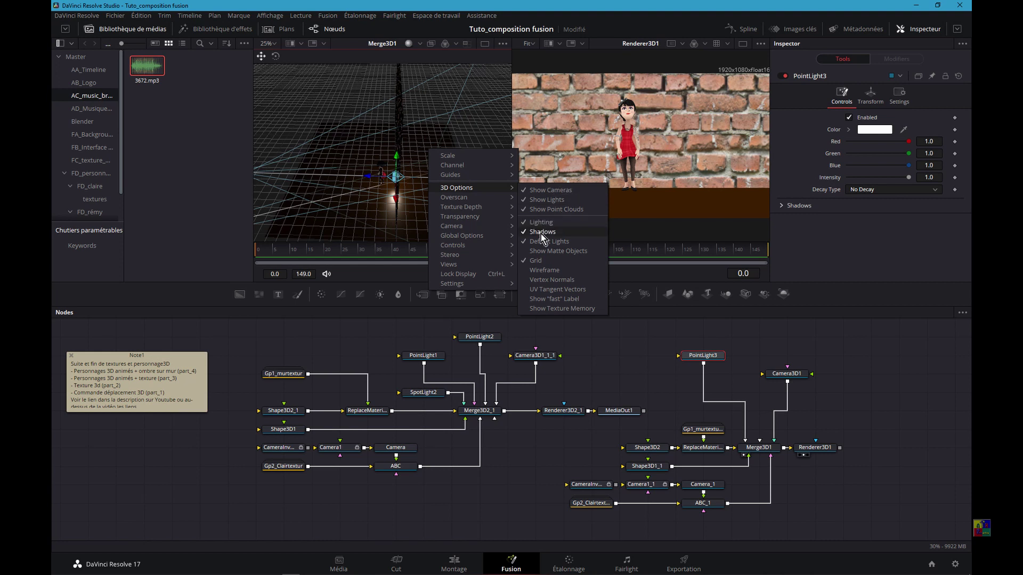
pyautogui.click(882, 404)
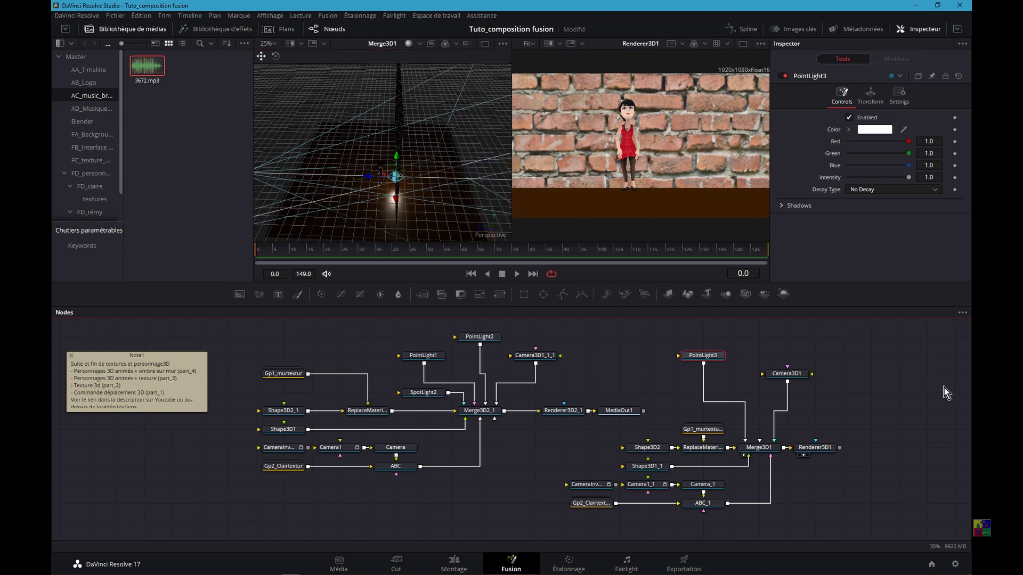
pyautogui.click(815, 447)
pyautogui.click(849, 231)
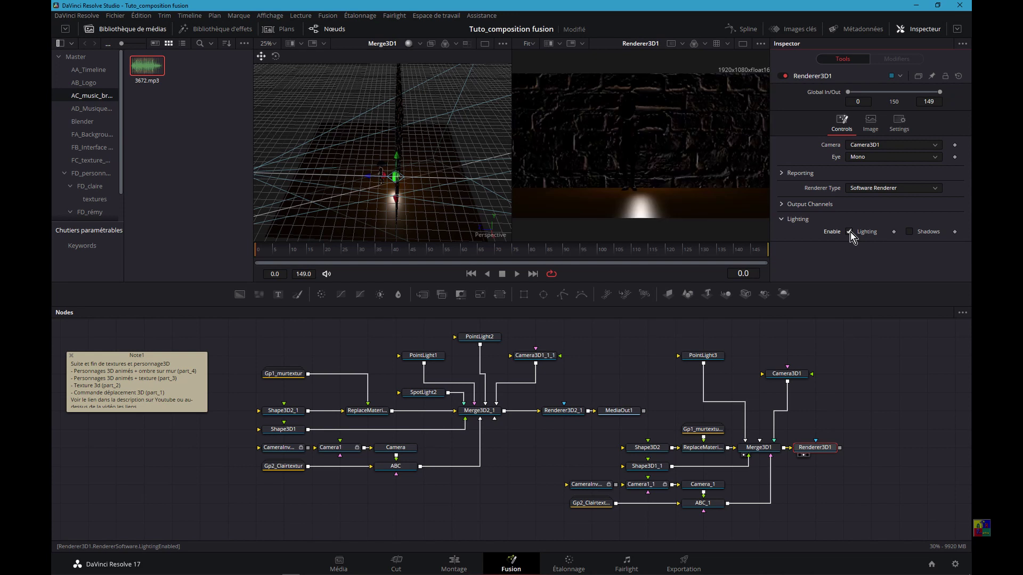
pyautogui.click(909, 232)
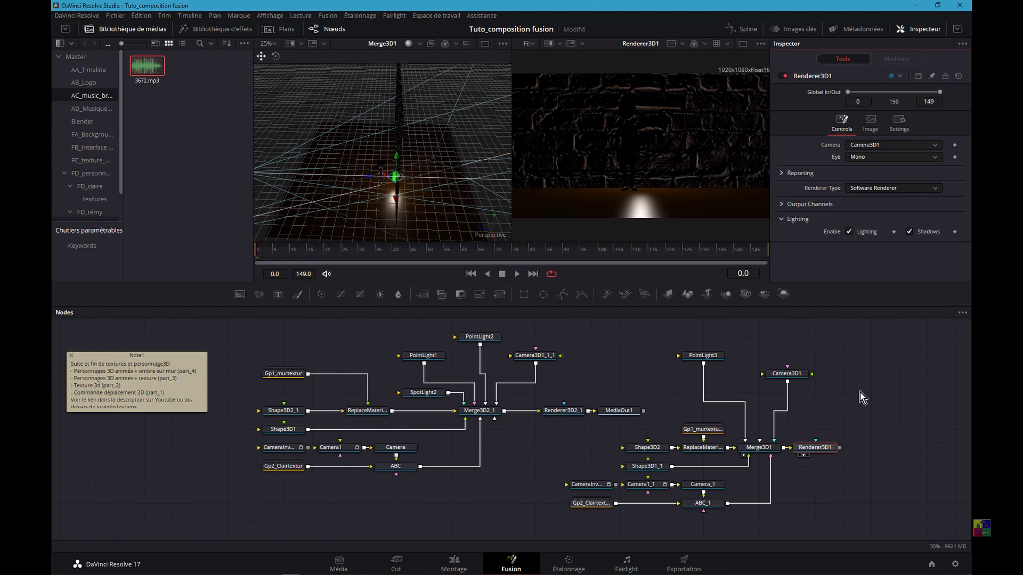
# Step: Set PointLight3's colour to PointLight1's red, #aa0000 (R 170, G 0, B 0)
pyautogui.click(703, 356)
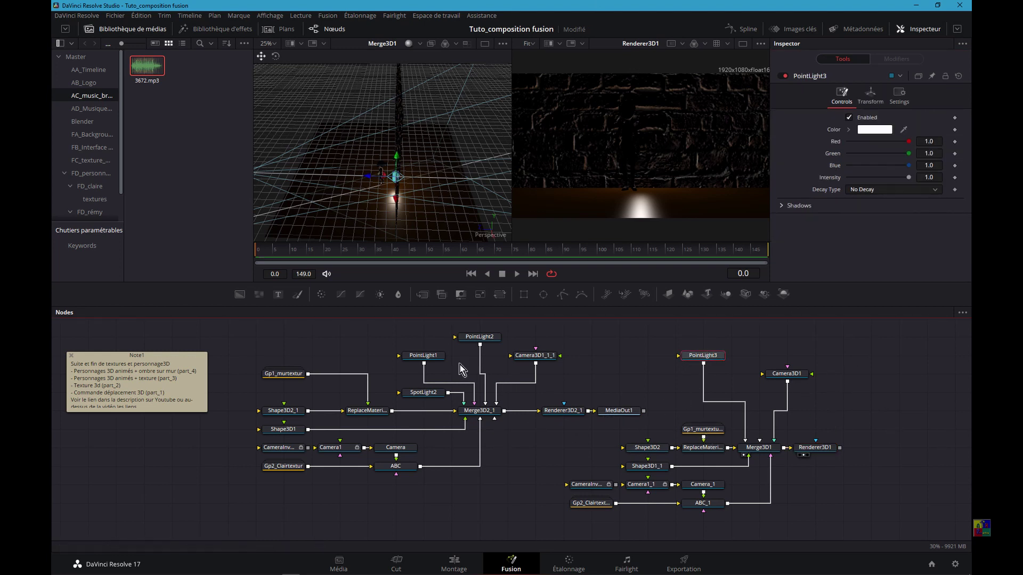
pyautogui.click(424, 355)
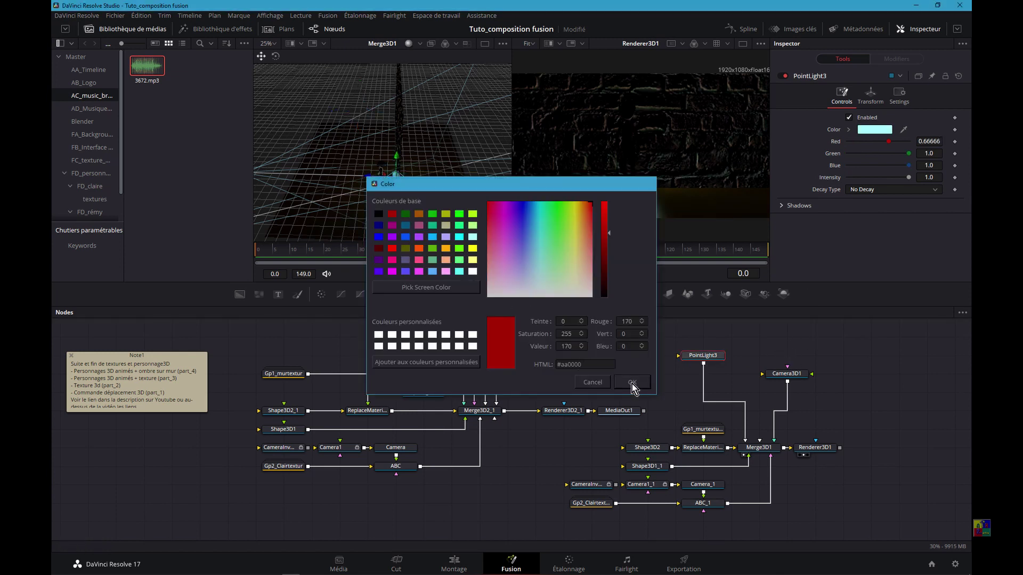
pyautogui.click(632, 384)
pyautogui.click(690, 359)
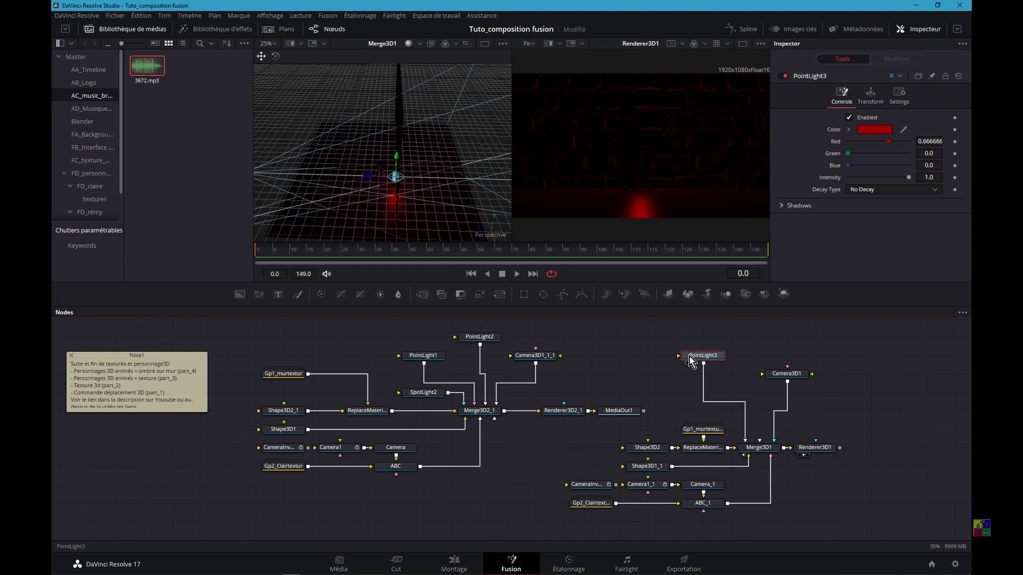
pyautogui.click(431, 361)
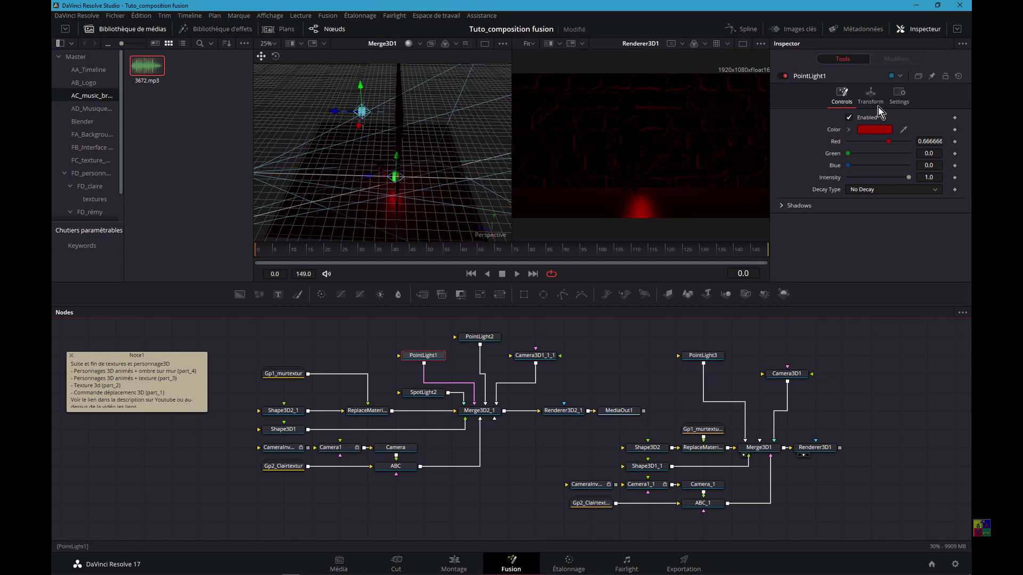
pyautogui.click(871, 95)
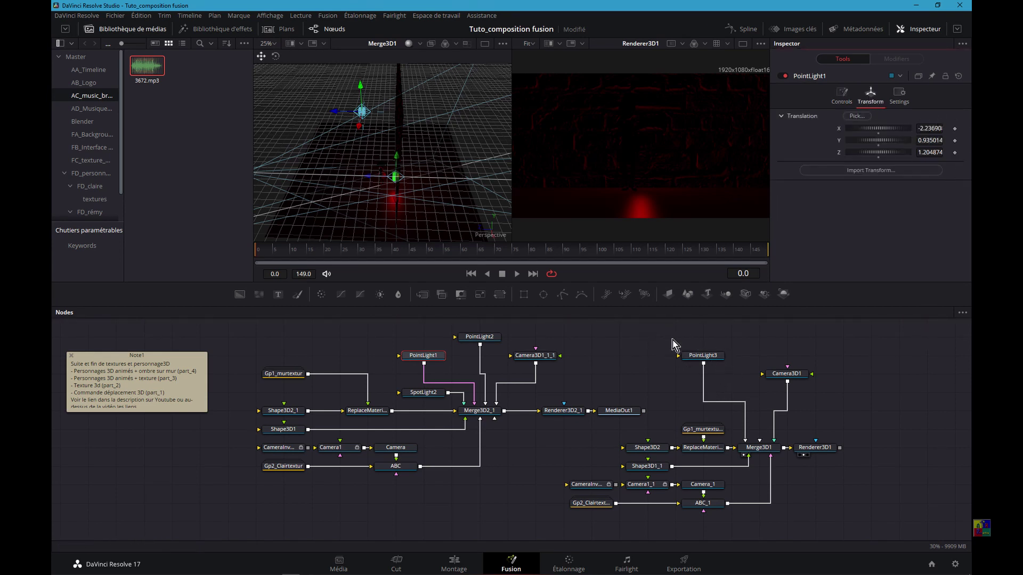
pyautogui.click(695, 355)
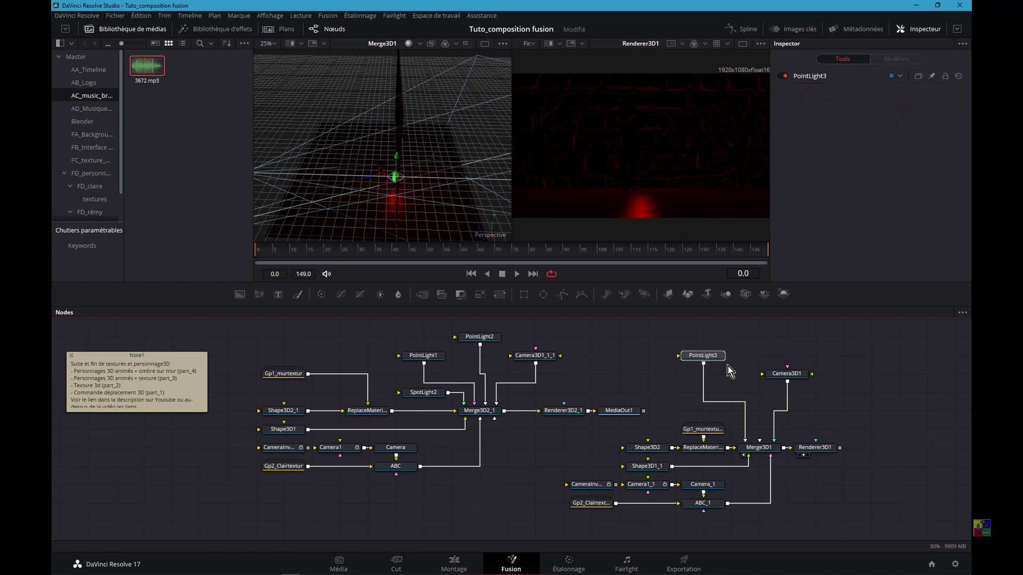
pyautogui.hotkey('ctrl', 'z')
# Step: View the red PointLight1_1 alone in the left viewer and test moving its gizmo, undoing the depth shift
pyautogui.click(869, 91)
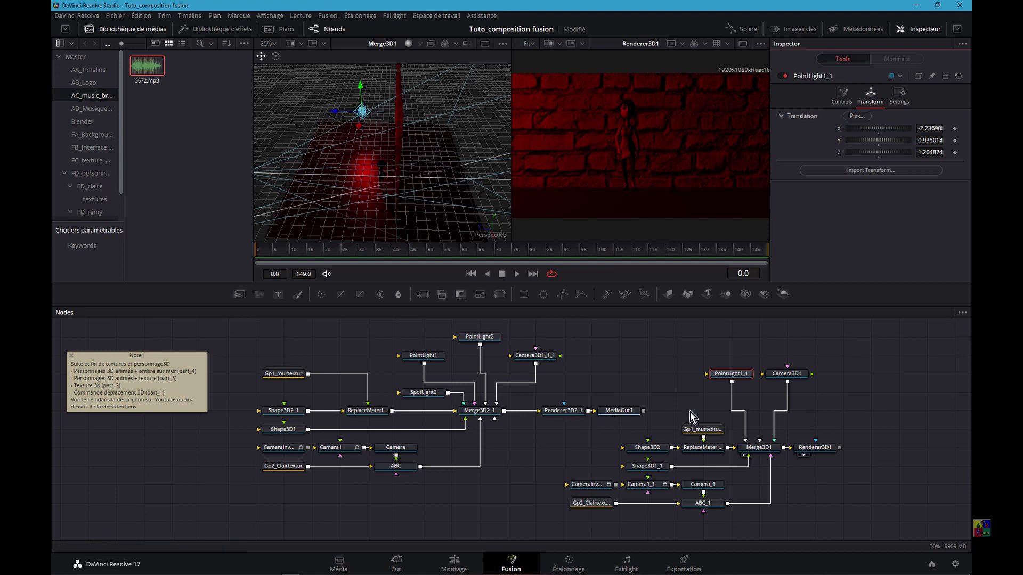
pyautogui.moveTo(718, 381); pyautogui.dragTo(355, 134)
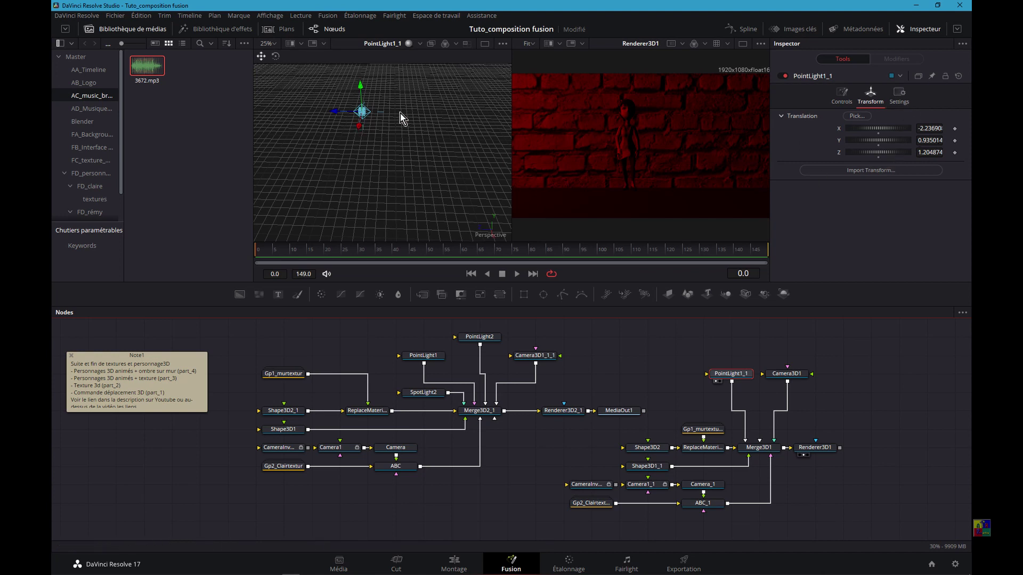
pyautogui.moveTo(335, 113)
pyautogui.mouseDown()
pyautogui.moveTo(319, 105)
pyautogui.moveTo(362, 133)
pyautogui.mouseUp()
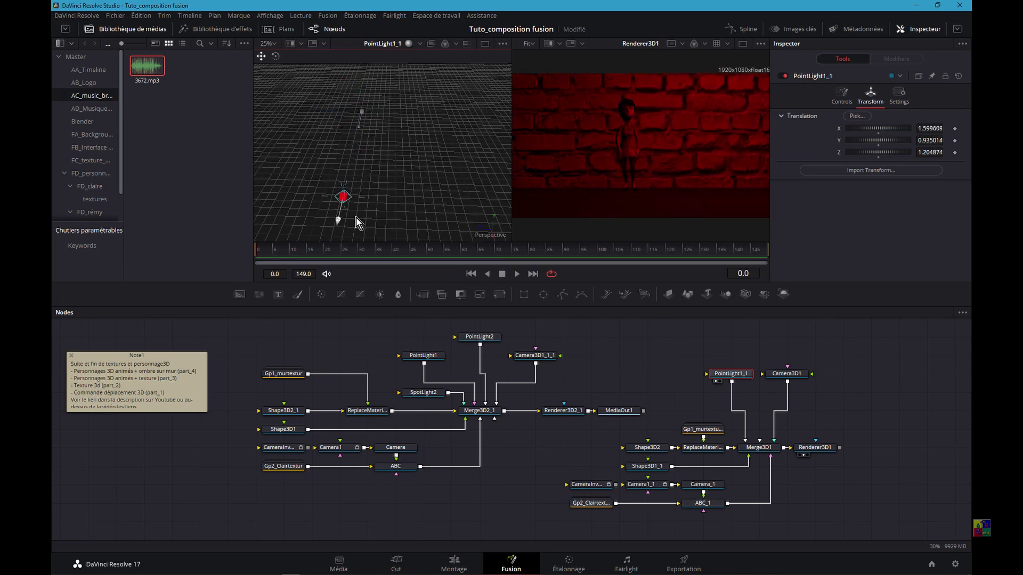
pyautogui.hotkey('ctrl', 'z')
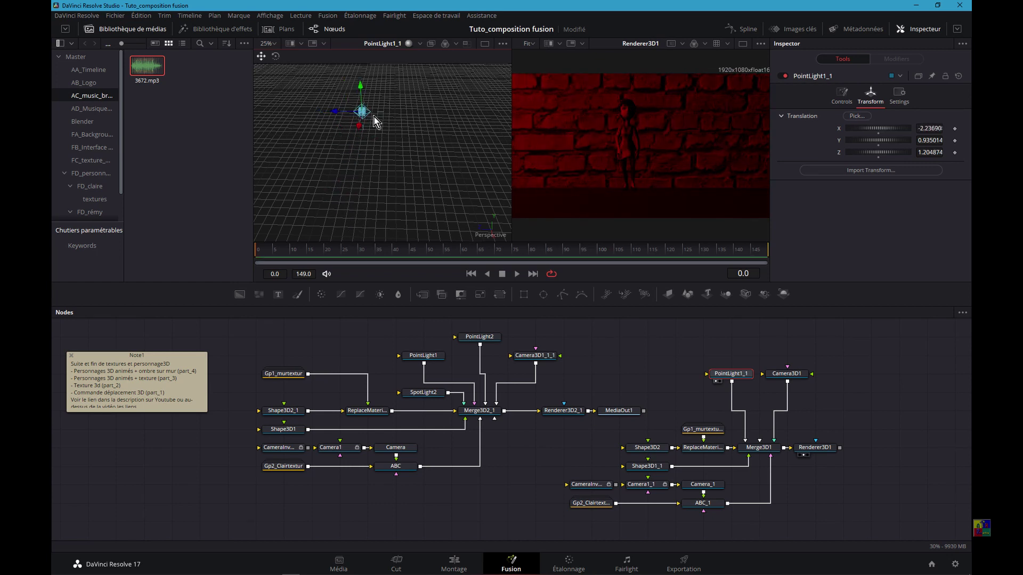
pyautogui.moveTo(362, 84); pyautogui.dragTo(357, 90)
# Step: Paste a copy of the blue PointLight2 and wire PointLight2_1 into Merge3D1
pyautogui.click(633, 348)
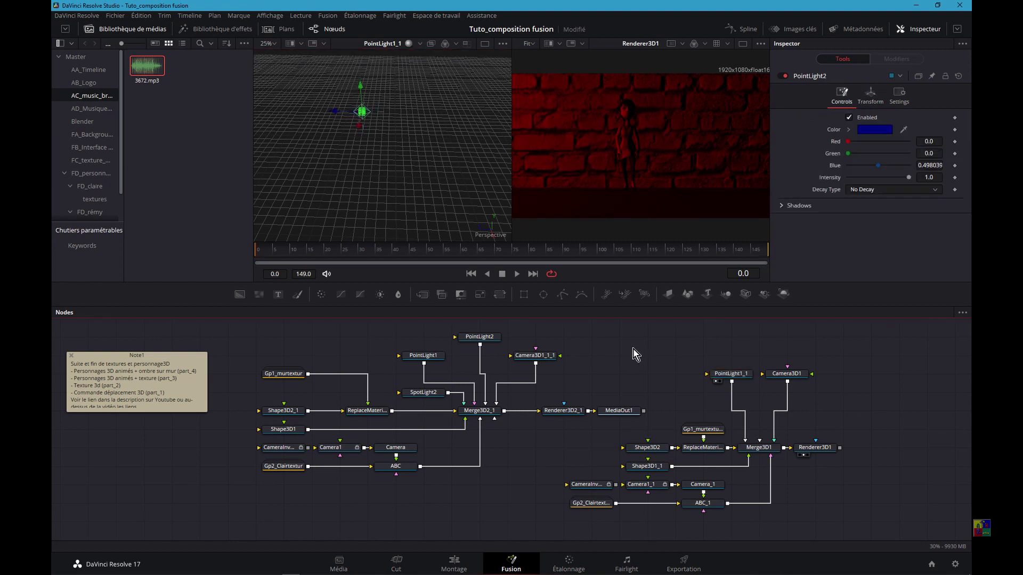
pyautogui.hotkey('ctrl', 'v')
pyautogui.moveTo(644, 337); pyautogui.dragTo(763, 449)
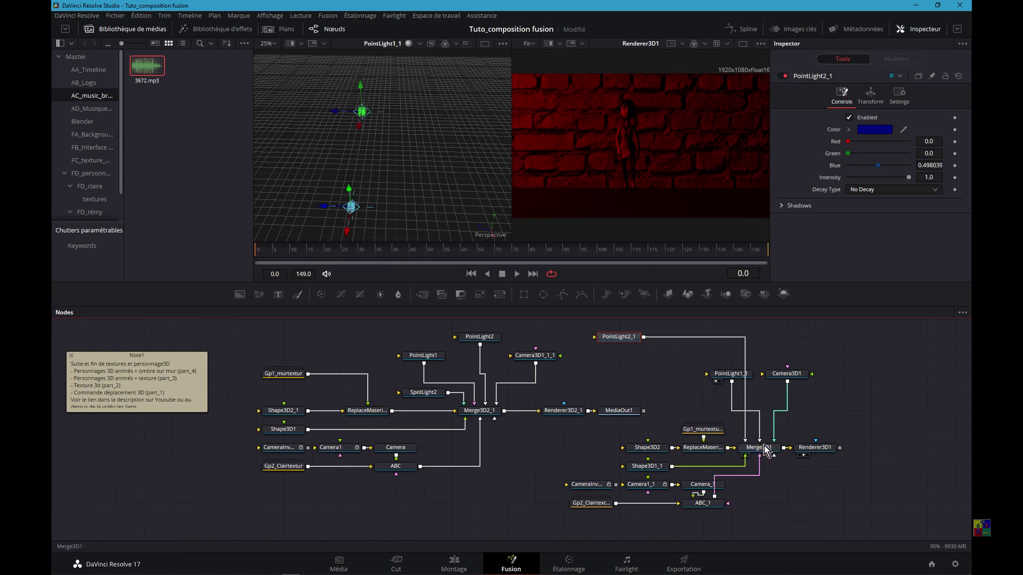
pyautogui.moveTo(615, 339); pyautogui.dragTo(672, 339)
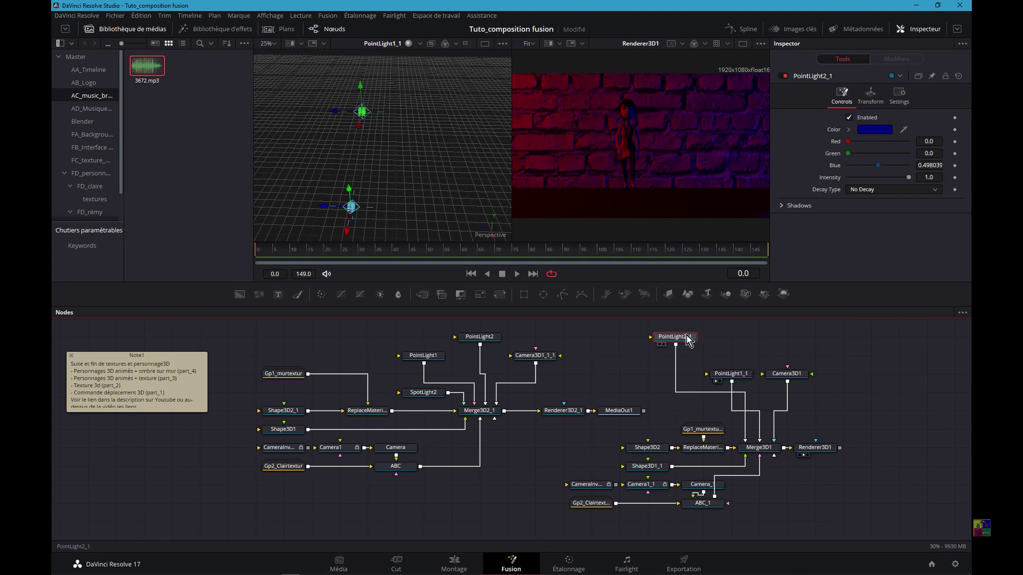
# Step: View PointLight2_1 in the 3D viewer and test a depth move, then undo it
pyautogui.click(870, 95)
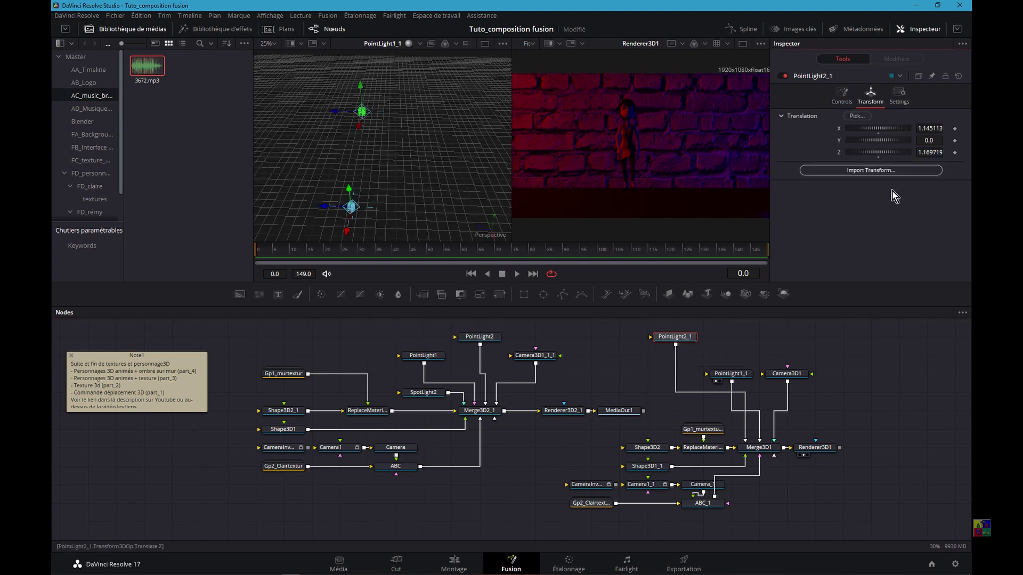
pyautogui.moveTo(674, 338); pyautogui.dragTo(465, 150)
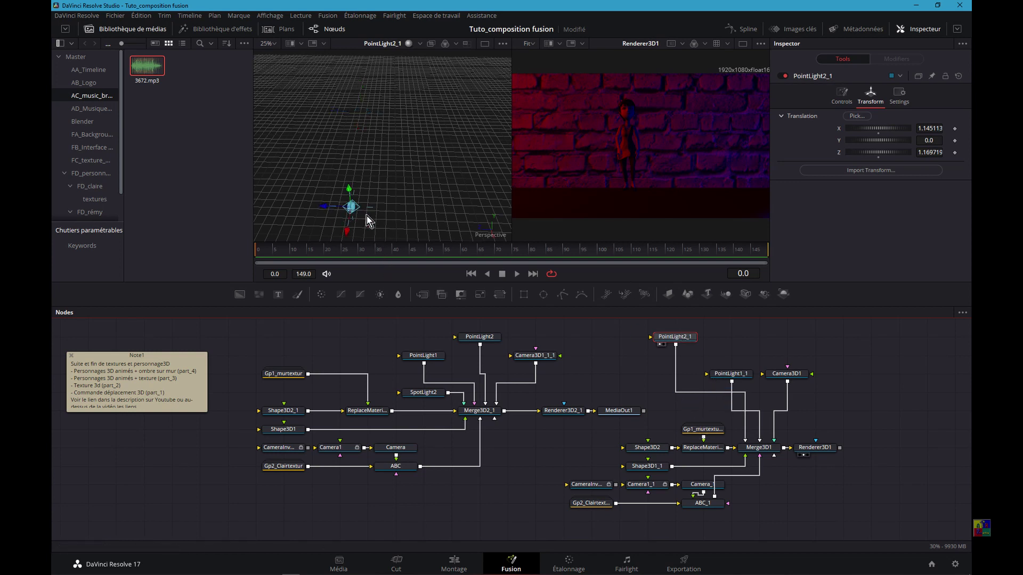
pyautogui.moveTo(327, 212)
pyautogui.mouseDown()
pyautogui.moveTo(247, 208)
pyautogui.moveTo(284, 210)
pyautogui.mouseUp()
pyautogui.hotkey('ctrl', 'z')
pyautogui.hotkey('ctrl', 'z')
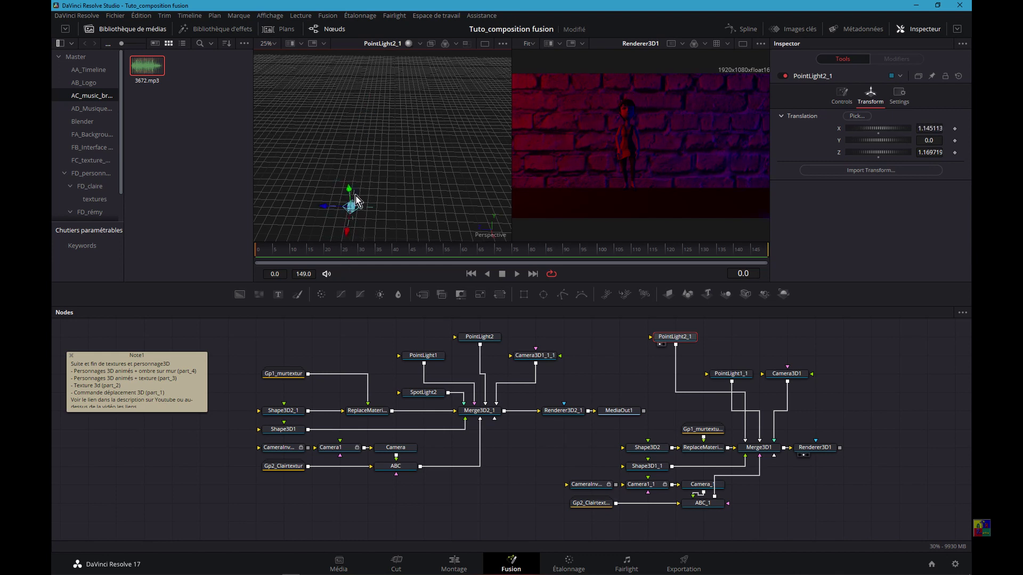
# Step: Paste a white SpotLight2_1 node and connect it into Merge3D1
pyautogui.hotkey('ctrl', 'v')
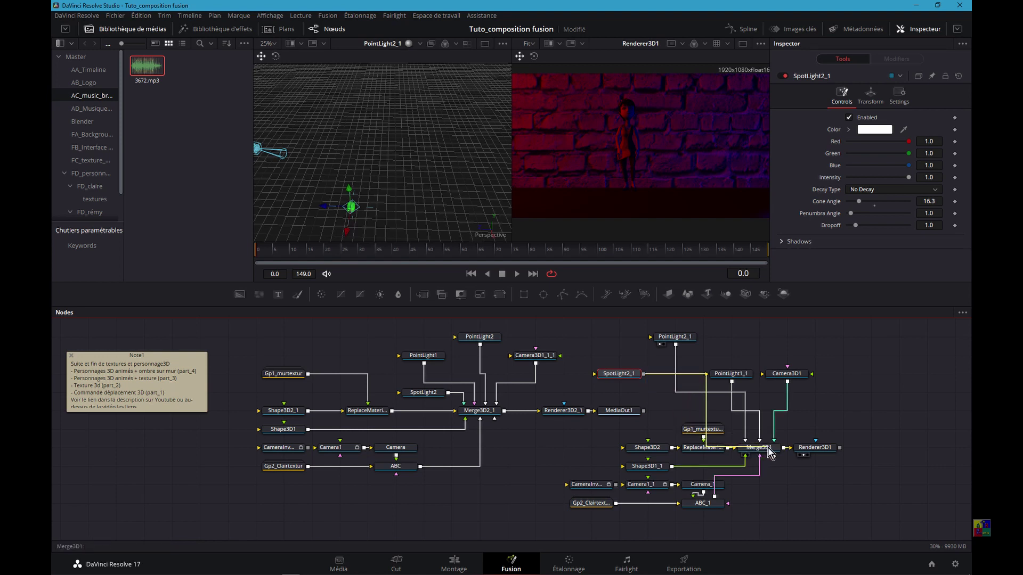
pyautogui.moveTo(767, 452); pyautogui.dragTo(765, 450)
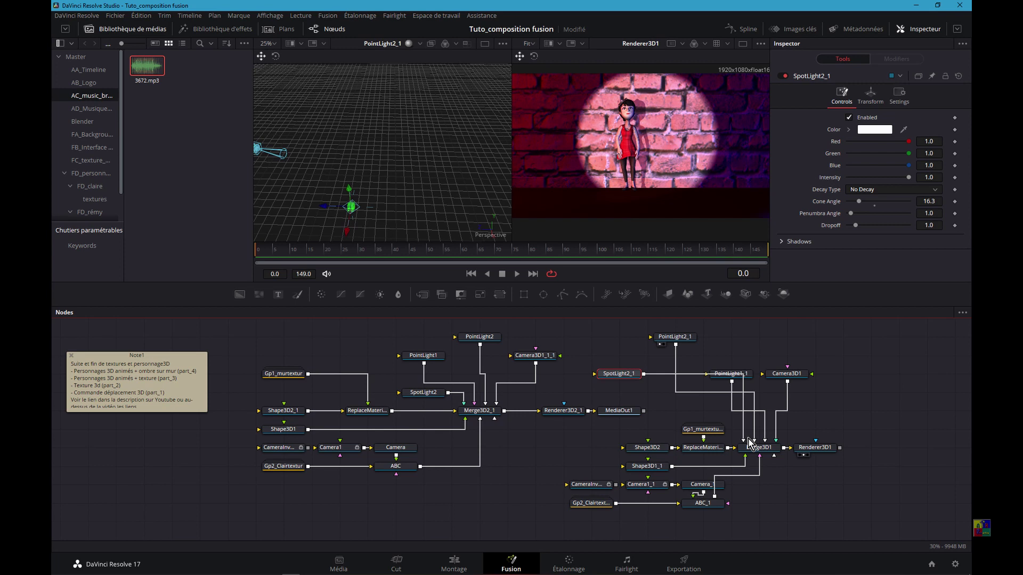
pyautogui.moveTo(617, 379)
pyautogui.mouseDown()
pyautogui.moveTo(651, 368)
pyautogui.moveTo(618, 365)
pyautogui.mouseUp()
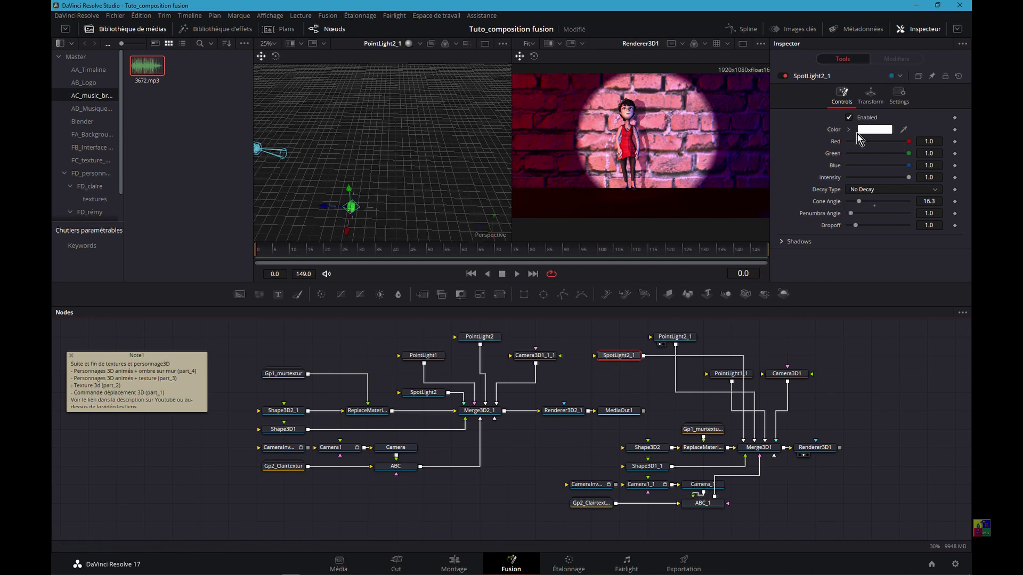
# Step: View the spotlight in the 3D viewer and test moving its beam, then undo the move
pyautogui.click(870, 96)
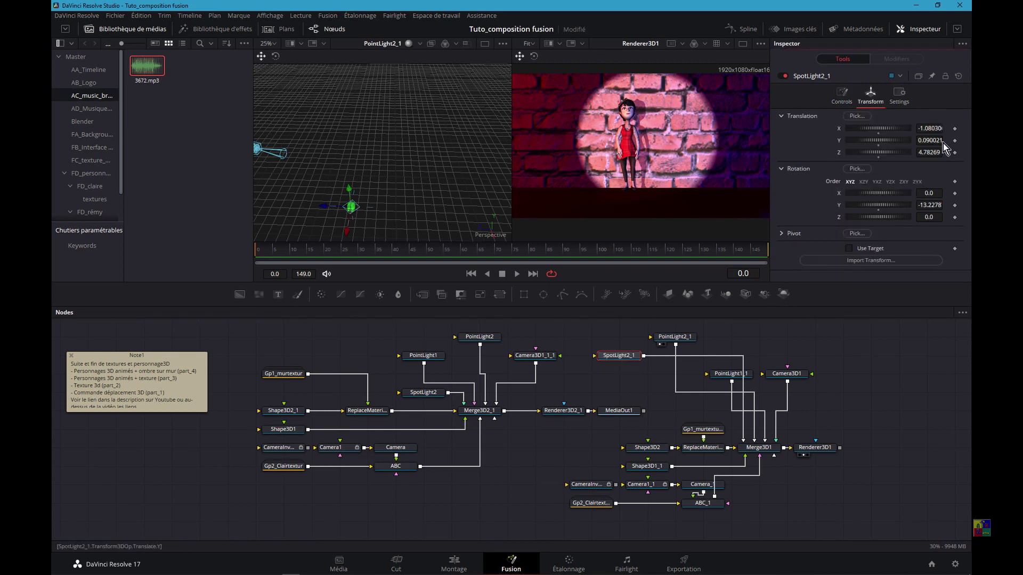
pyautogui.moveTo(617, 356); pyautogui.dragTo(311, 126)
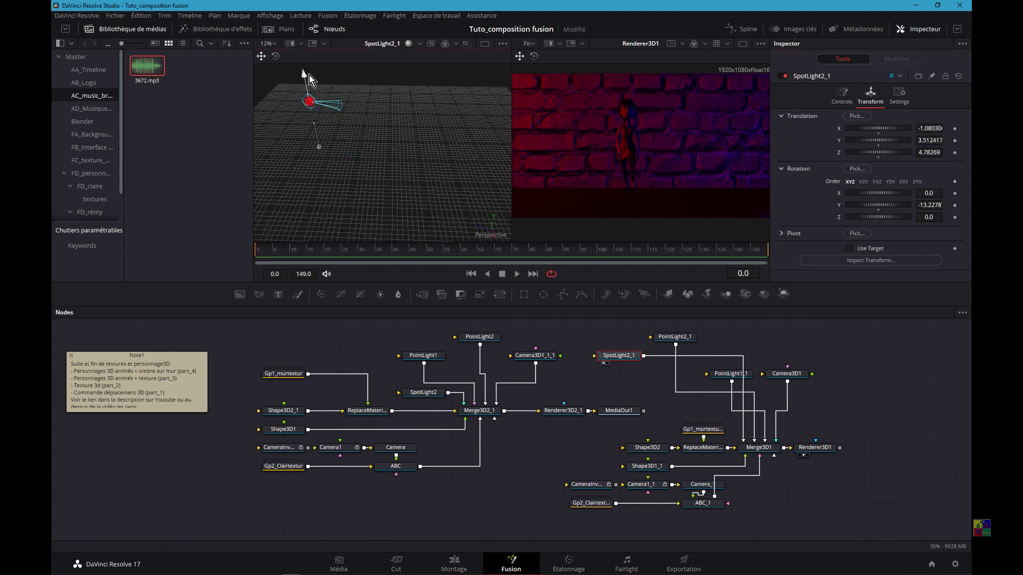
pyautogui.click(314, 104)
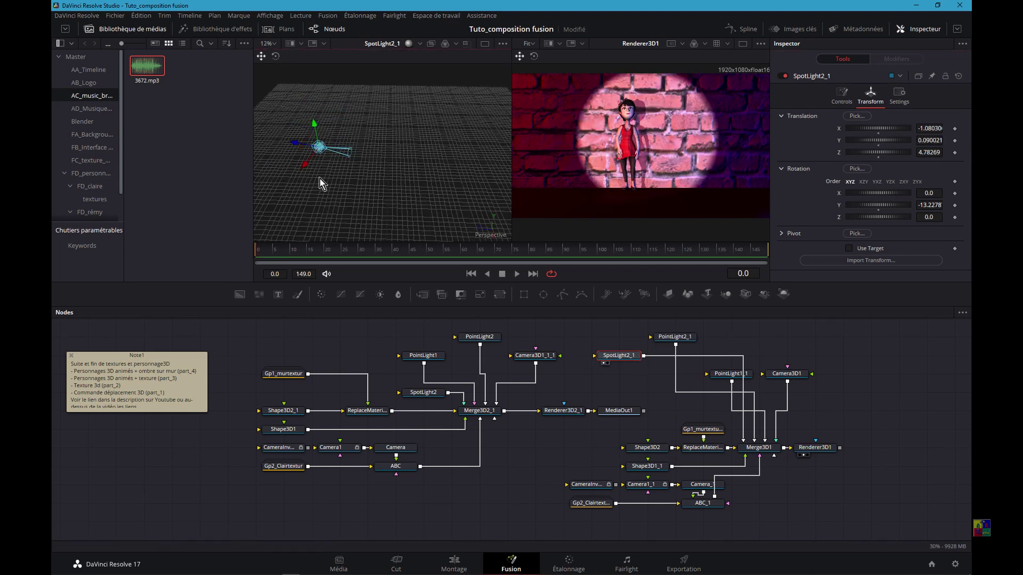
pyautogui.moveTo(309, 168); pyautogui.dragTo(310, 187)
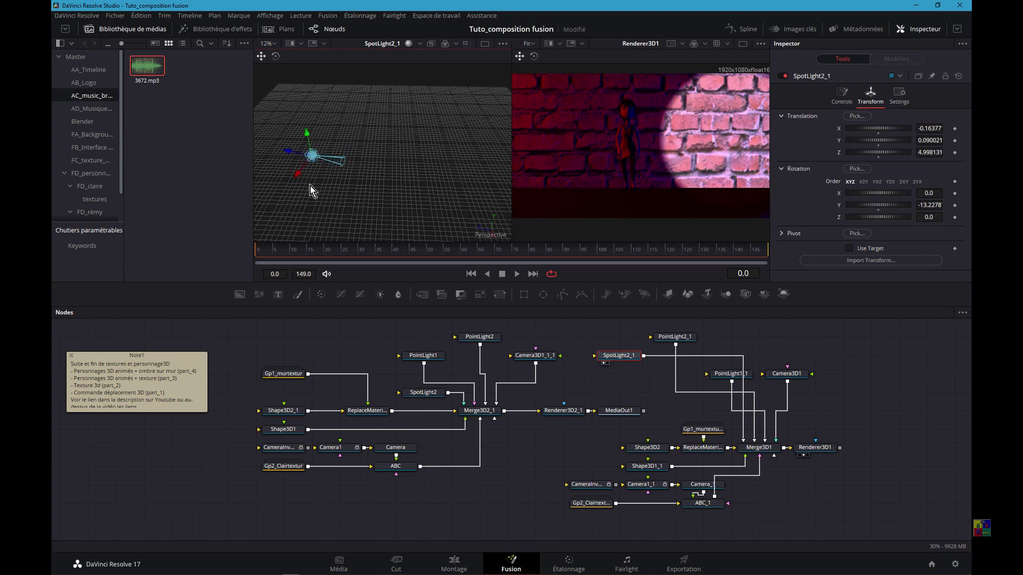
pyautogui.hotkey('ctrl', 'z')
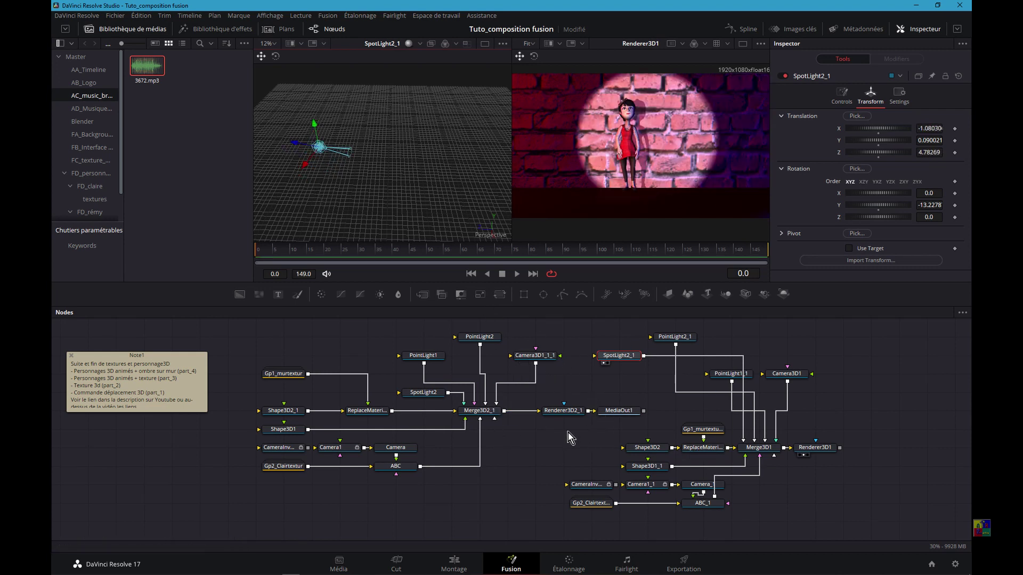
# Step: Delete the duplicate right-hand scene, light and lower nodes, then show MediaOut1 in the viewer
pyautogui.moveTo(885, 342); pyautogui.dragTo(687, 497)
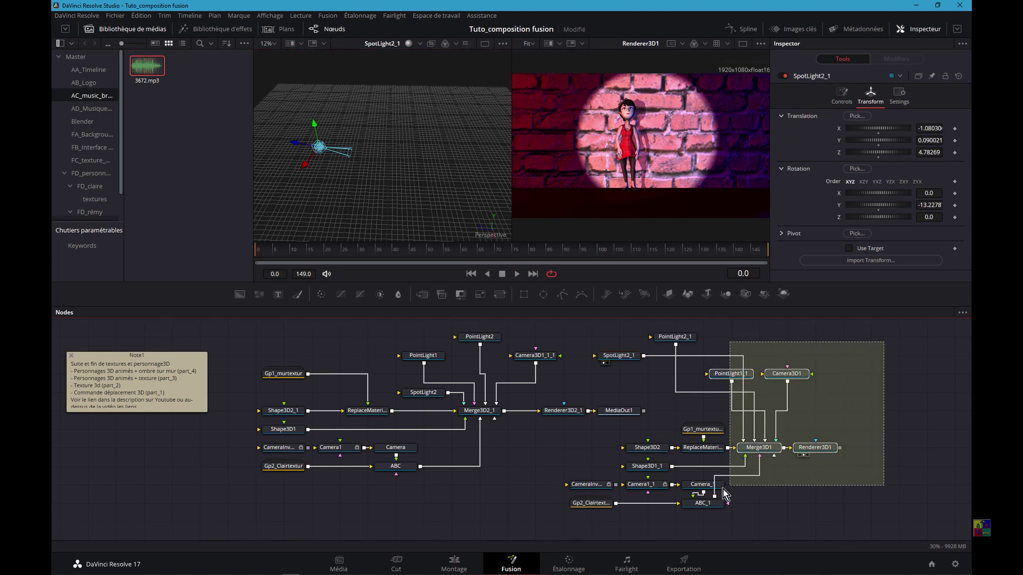
pyautogui.press('Delete')
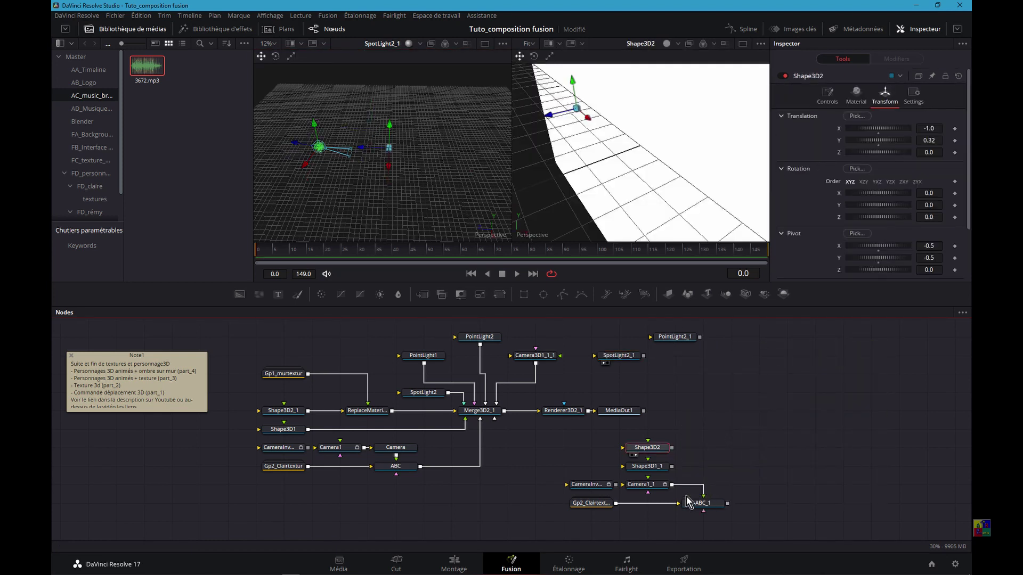
pyautogui.moveTo(716, 331); pyautogui.dragTo(601, 385)
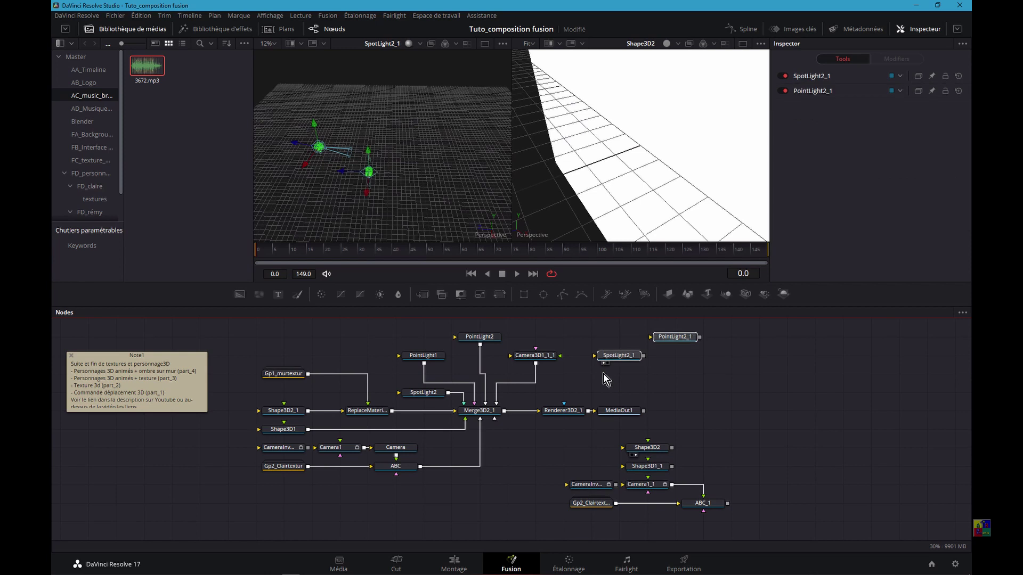
pyautogui.press('Delete')
pyautogui.moveTo(737, 435); pyautogui.dragTo(561, 530)
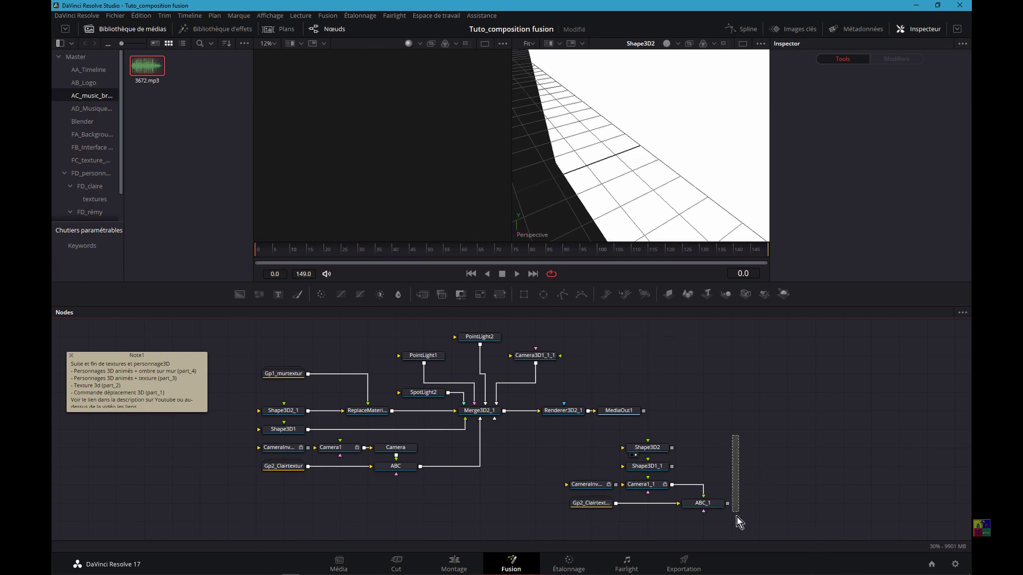
pyautogui.press('Delete')
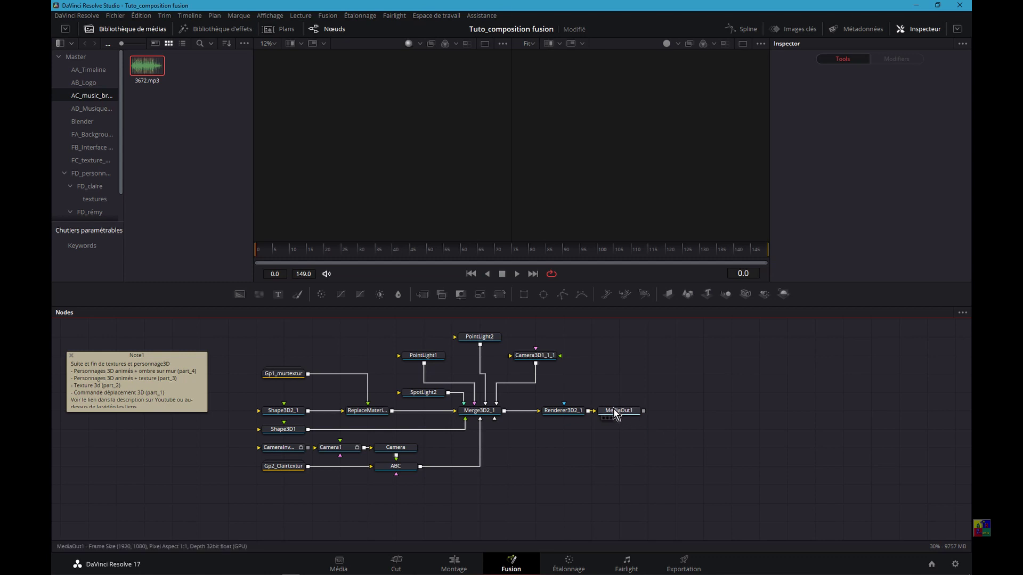
pyautogui.moveTo(616, 413); pyautogui.dragTo(669, 137)
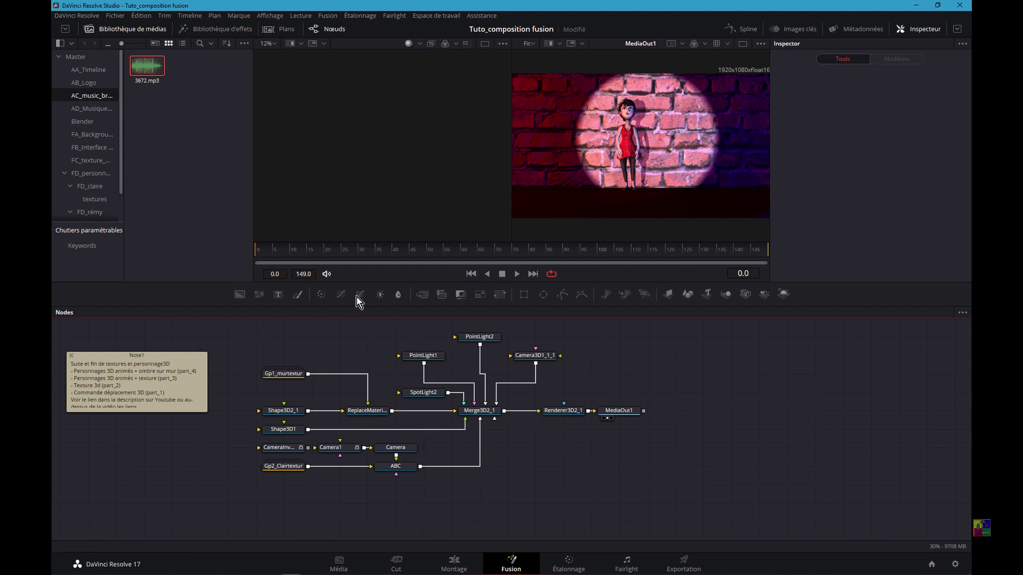
pyautogui.click(516, 274)
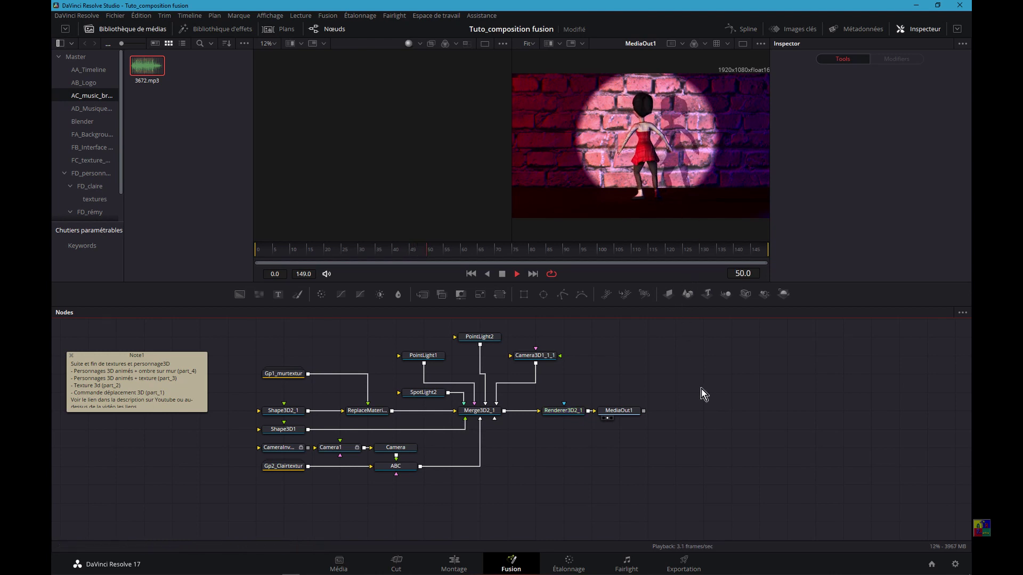
pyautogui.click(503, 276)
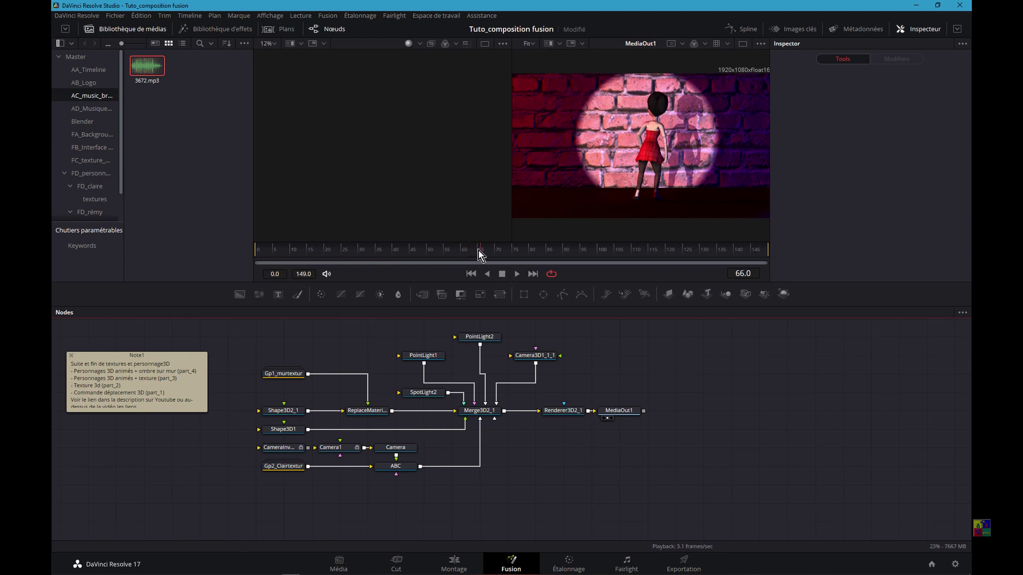
pyautogui.moveTo(477, 251); pyautogui.dragTo(258, 251)
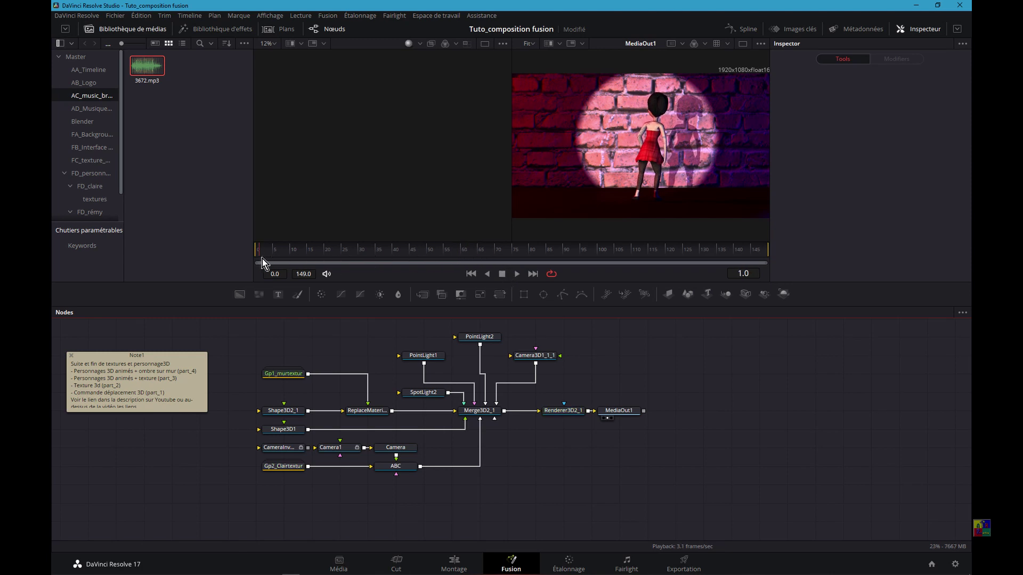